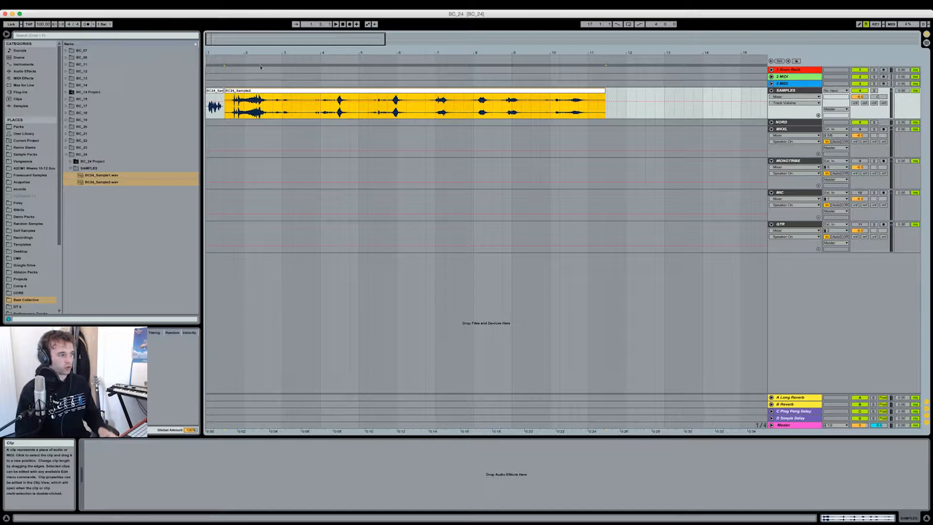
- Audition the two sample clips on the SAMPLES track, moving playback to several points along the second sample
{"action": "key", "text": "space"}
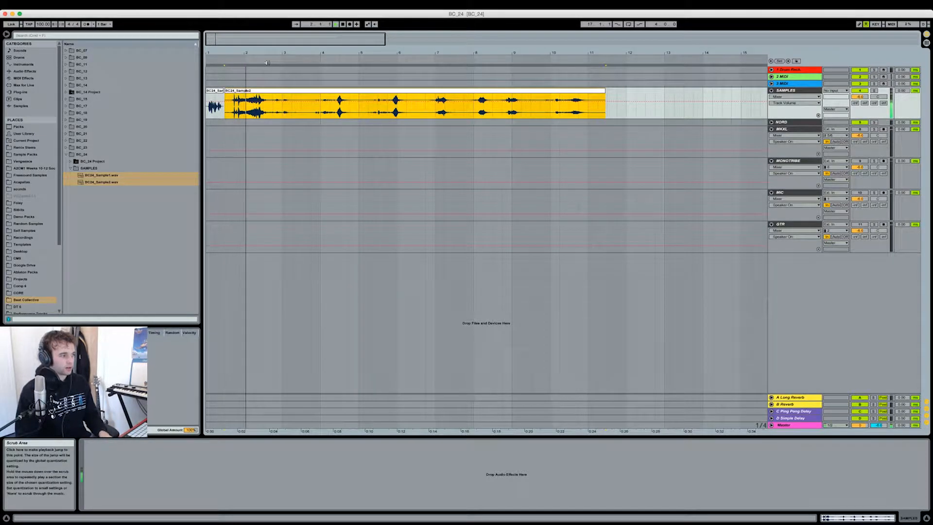
{"action": "key", "text": "super+6"}
{"action": "left_click", "coordinate": [336, 57]}
{"action": "left_click", "coordinate": [396, 57]}
{"action": "left_click", "coordinate": [429, 59]}
{"action": "left_click", "coordinate": [472, 60]}
{"action": "left_click", "coordinate": [549, 60]}
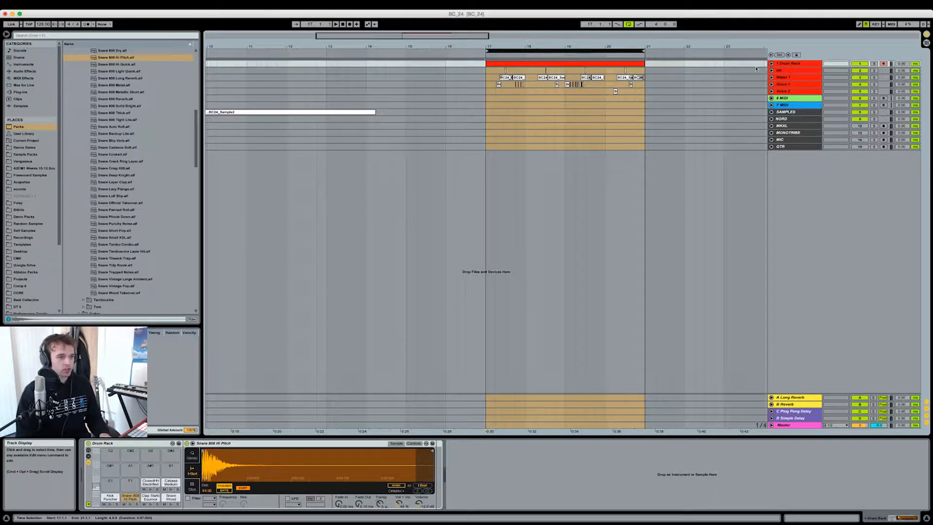
- Unfold the Drum Rack track and the sample track below it, then play the drum clip from bar 17
{"action": "left_click", "coordinate": [771, 70]}
{"action": "left_click", "coordinate": [771, 63]}
{"action": "left_click_drag", "start_coordinate": [558, 45], "coordinate": [557, 64]}
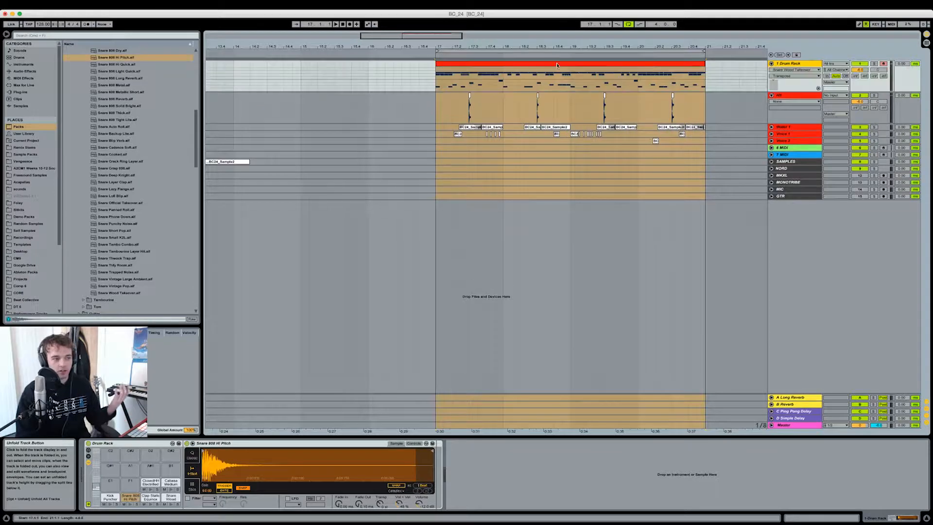
{"action": "left_click", "coordinate": [587, 64]}
{"action": "key", "text": "space"}
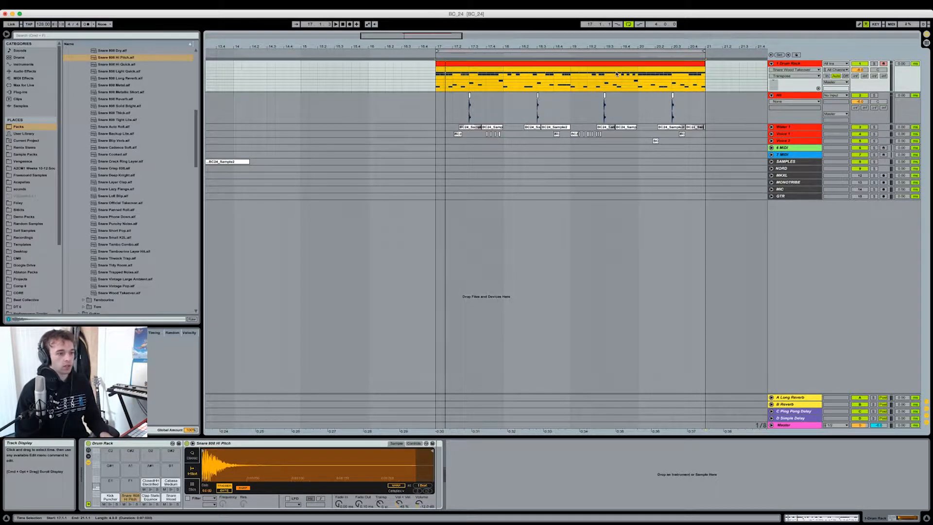
- Unfold the Water 1 track and inspect its crossfaded sample clips from bar 17
{"action": "key", "text": "Right"}
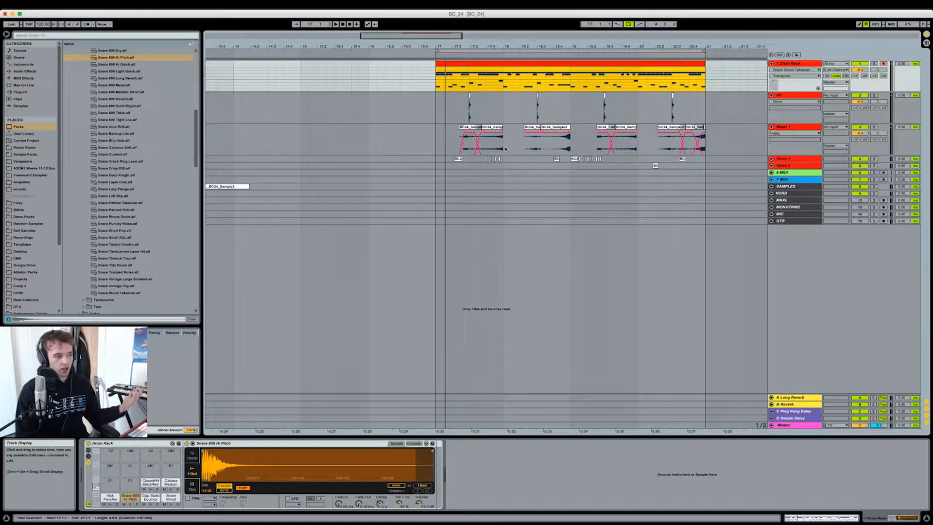
{"action": "key", "text": "plus"}
{"action": "key", "text": "plus"}
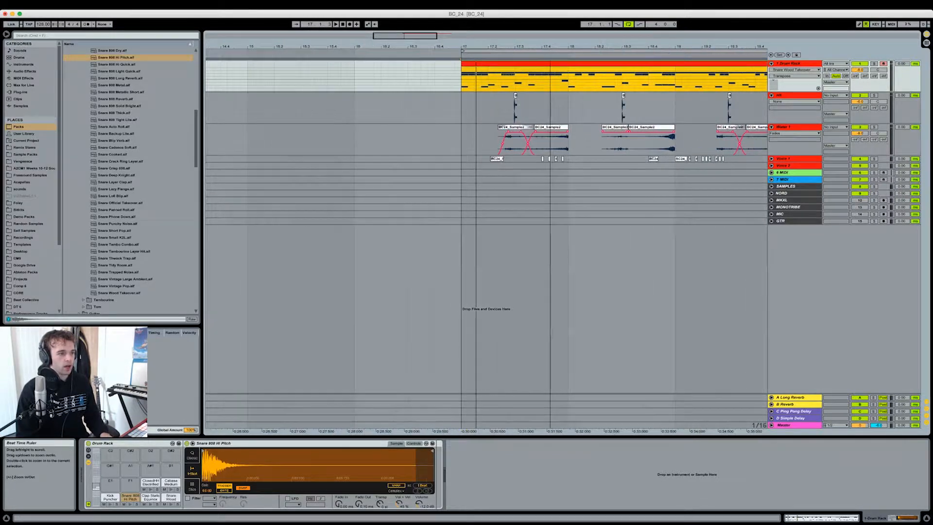
{"action": "key", "text": "plus"}
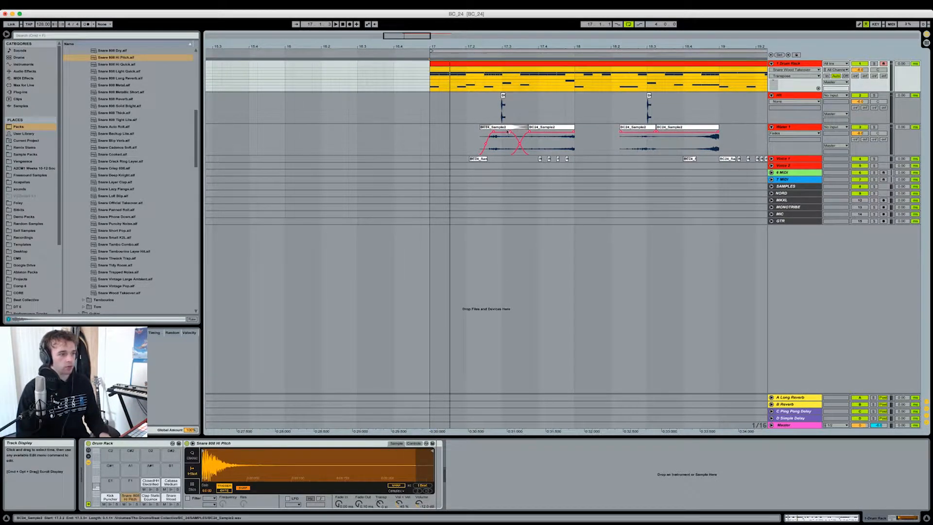
- Solo the four sample tracks below the Drum Rack, play them from bar 17, and turn their solo off
{"action": "left_click", "coordinate": [807, 94]}
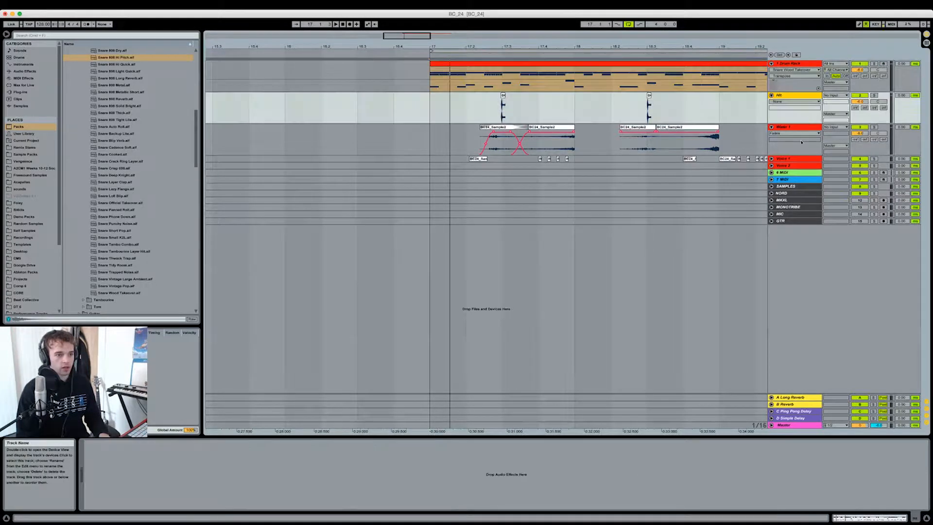
{"action": "left_click", "coordinate": [800, 165]}
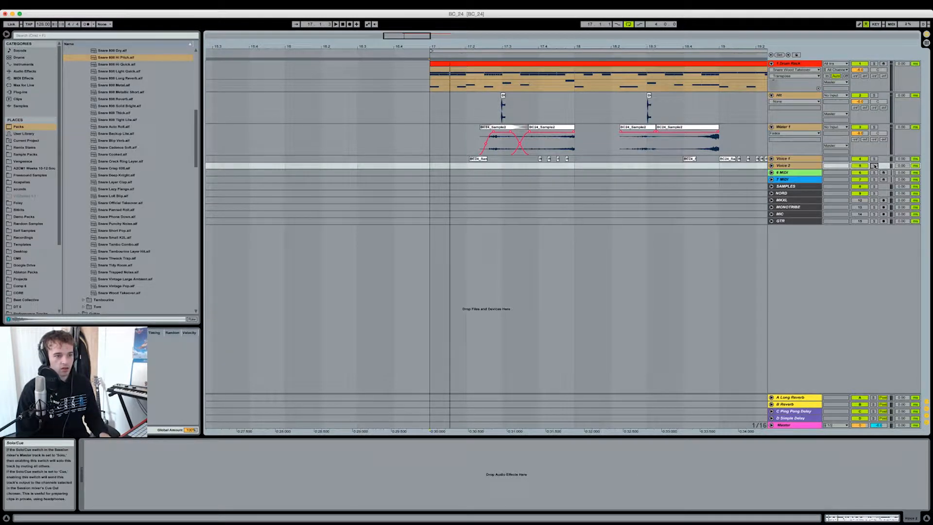
{"action": "left_click", "coordinate": [874, 166]}
{"action": "key", "text": "z"}
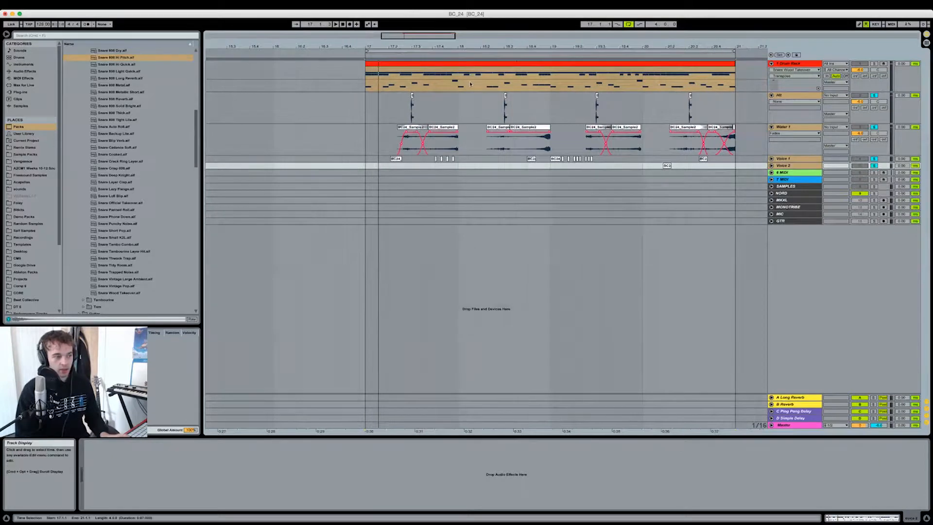
{"action": "left_click", "coordinate": [361, 109]}
{"action": "key", "text": "space"}
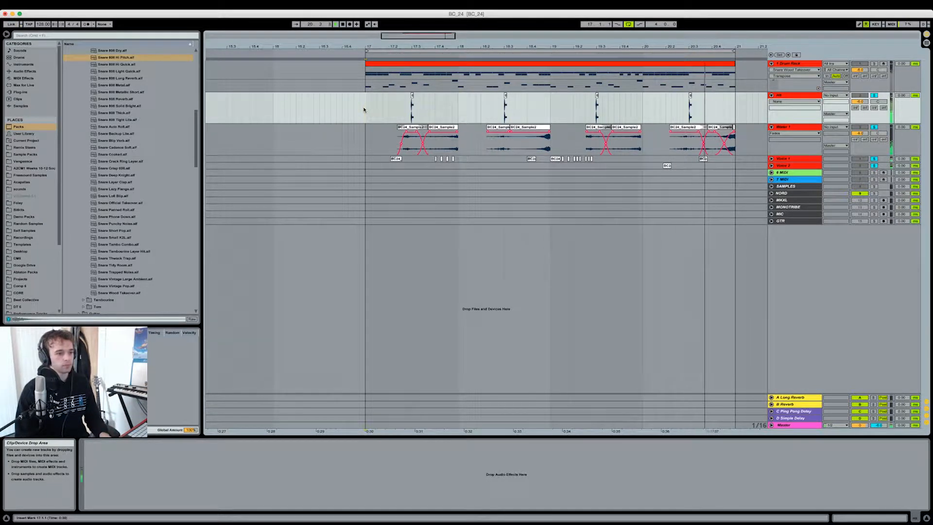
{"action": "key", "text": "space"}
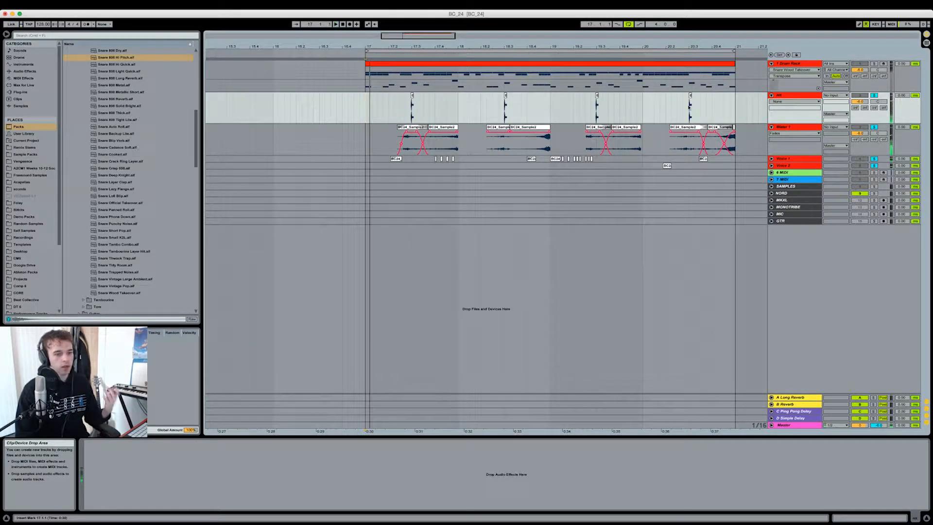
{"action": "left_click", "coordinate": [874, 96]}
{"action": "left_click_drag", "start_coordinate": [623, 47], "coordinate": [623, 44]}
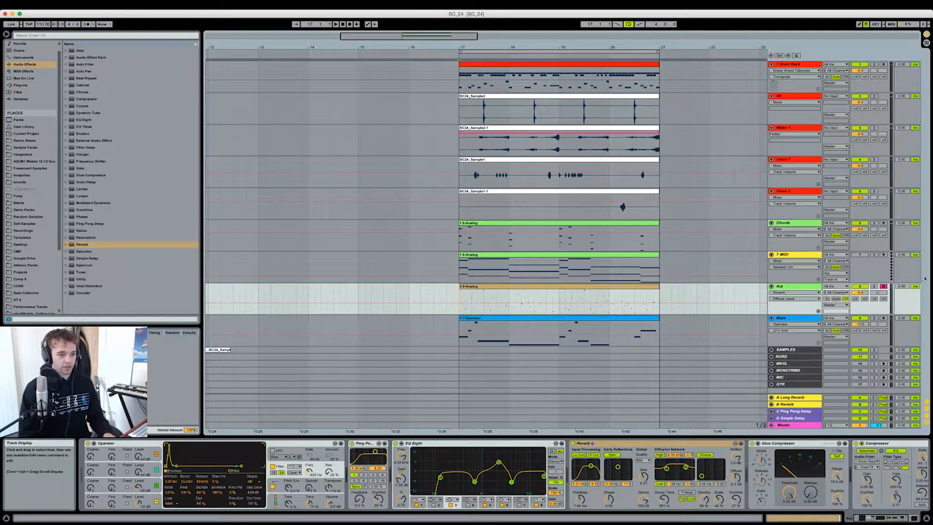
- Solo the Arp track, play its clip from bar 17, and turn the solo off
{"action": "left_click", "coordinate": [874, 286]}
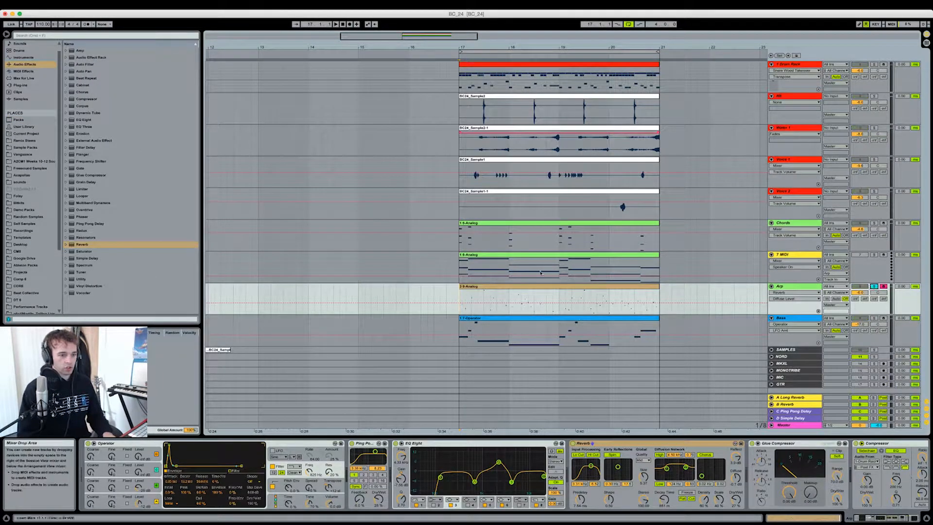
{"action": "left_click", "coordinate": [545, 285]}
{"action": "key", "text": "space"}
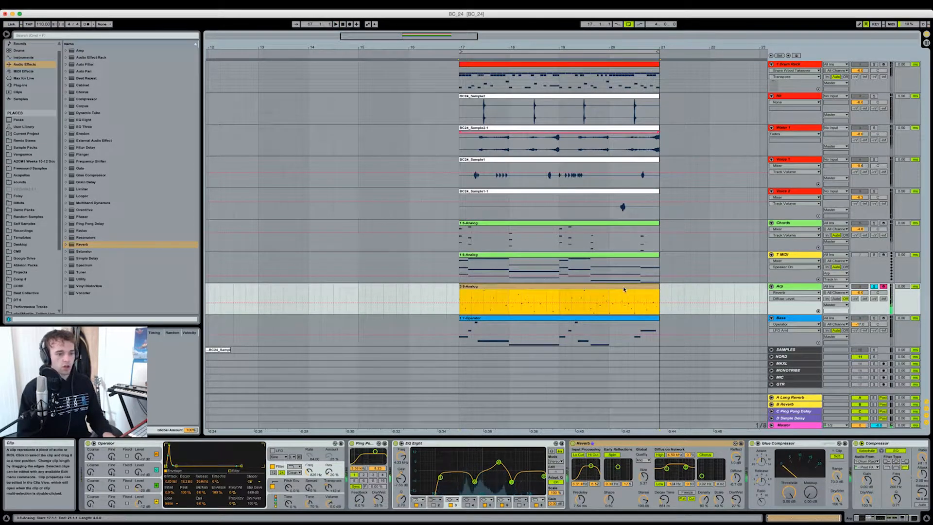
{"action": "left_click", "coordinate": [873, 286]}
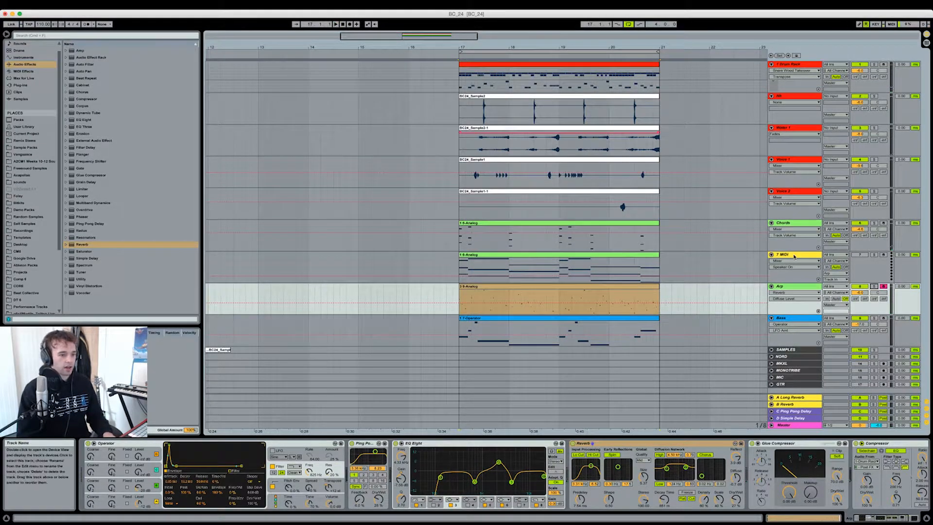
- Inspect the 7 MIDI track's arpeggiator chain and the notes of its chord clip, and return to the device view
{"action": "left_click", "coordinate": [795, 256]}
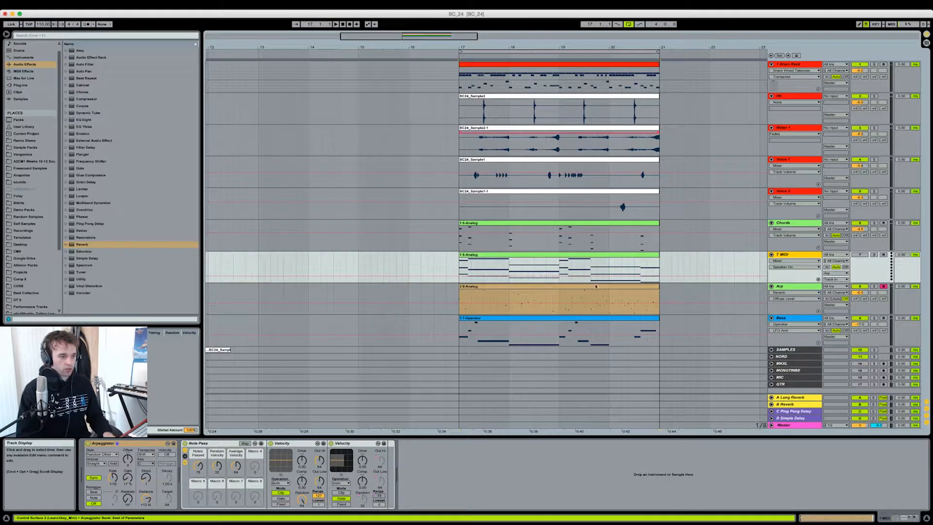
{"action": "left_click", "coordinate": [611, 226]}
{"action": "left_click", "coordinate": [612, 254]}
{"action": "double_click", "coordinate": [611, 254]}
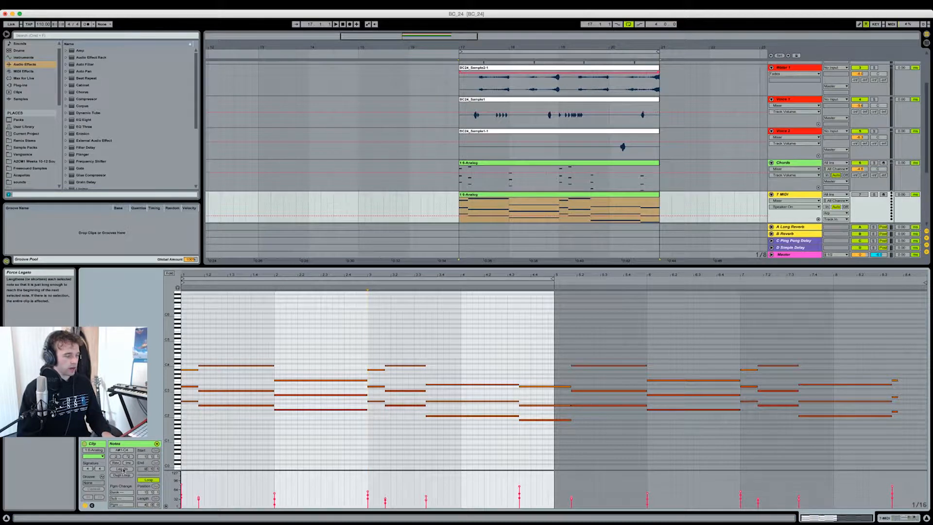
{"action": "key", "text": "shift+Tab"}
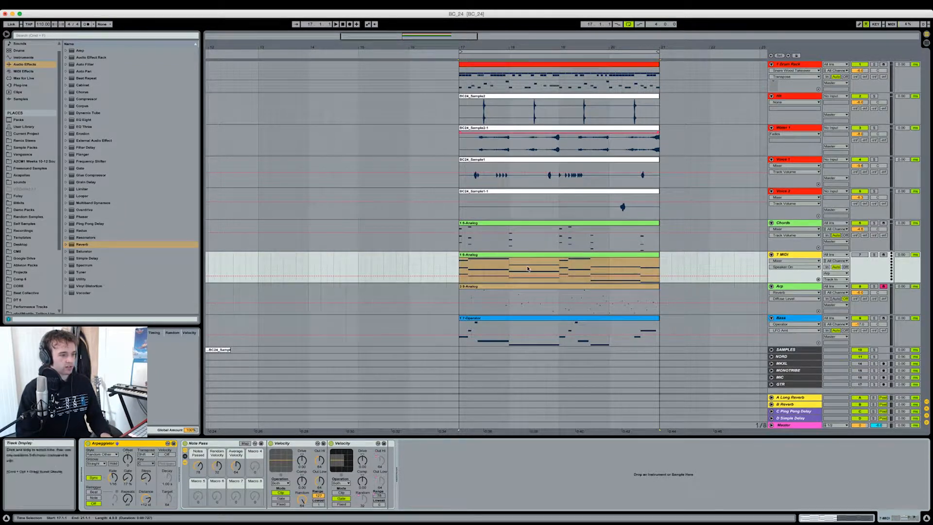
- Select the Arp track's clip and play the four-bar loop from bar 17 with all tracks
{"action": "key", "text": "Down"}
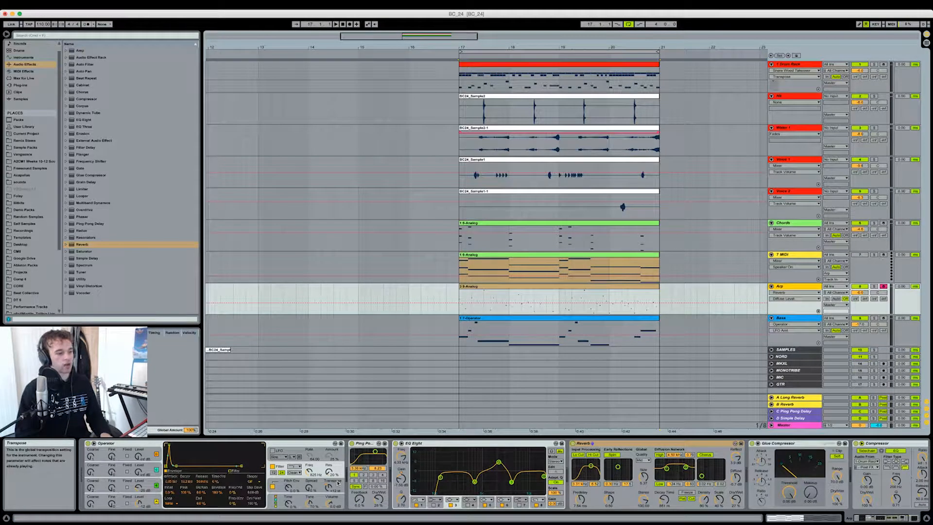
{"action": "left_click", "coordinate": [572, 287]}
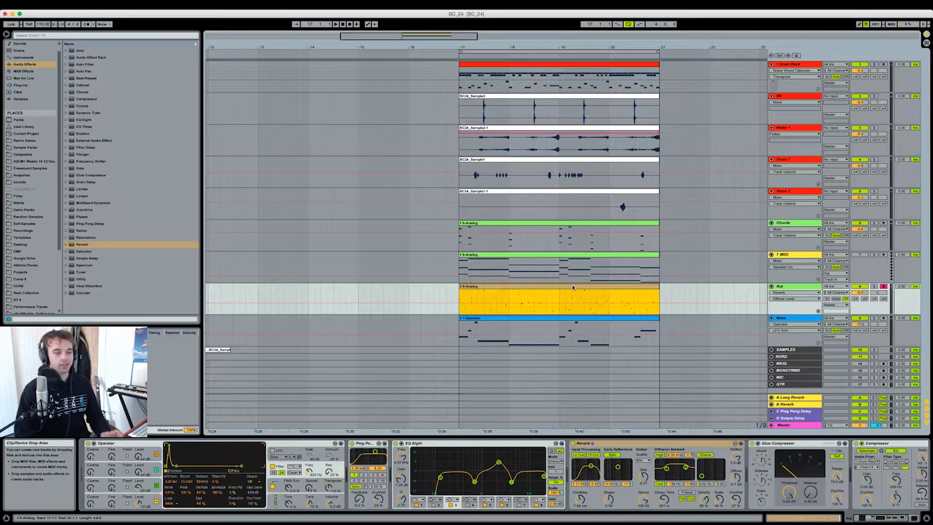
{"action": "key", "text": "space"}
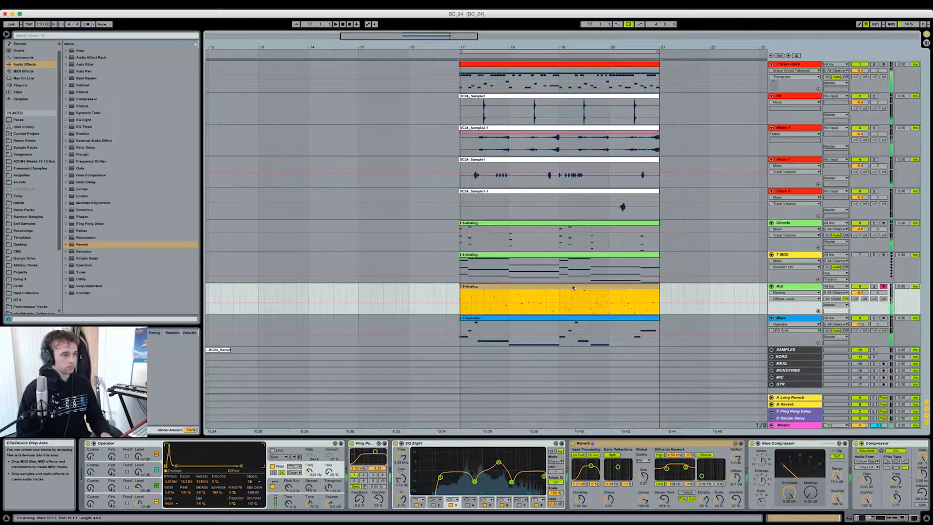
{"action": "key", "text": "space"}
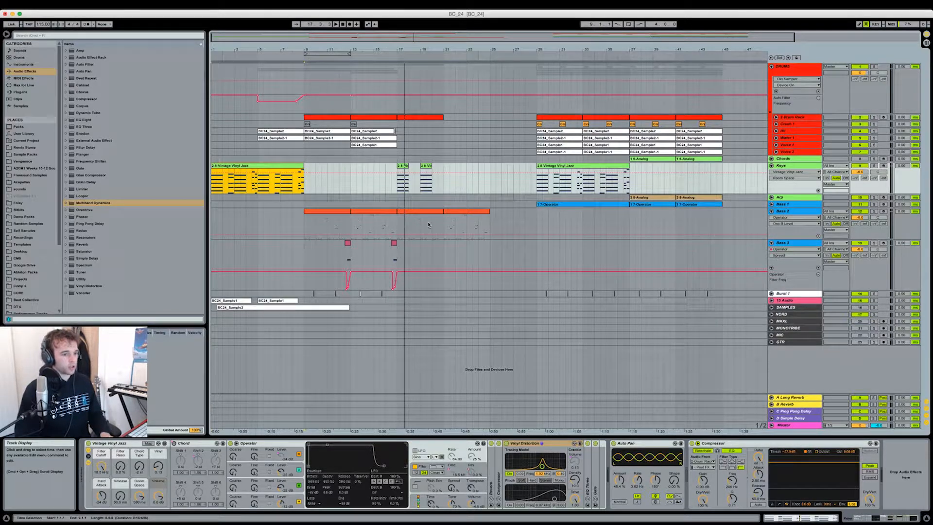
- Survey the full arrangement and select the Vintage Vinyl Jazz clips at bar 29 and at the song's start
{"action": "left_click_drag", "start_coordinate": [621, 50], "coordinate": [717, 121]}
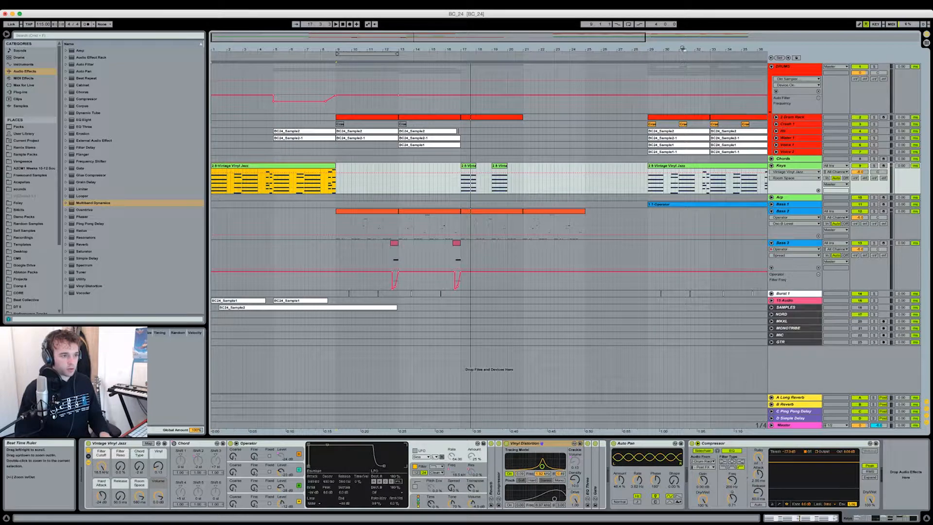
{"action": "left_click_drag", "start_coordinate": [683, 49], "coordinate": [680, 29]}
{"action": "left_click", "coordinate": [575, 166]}
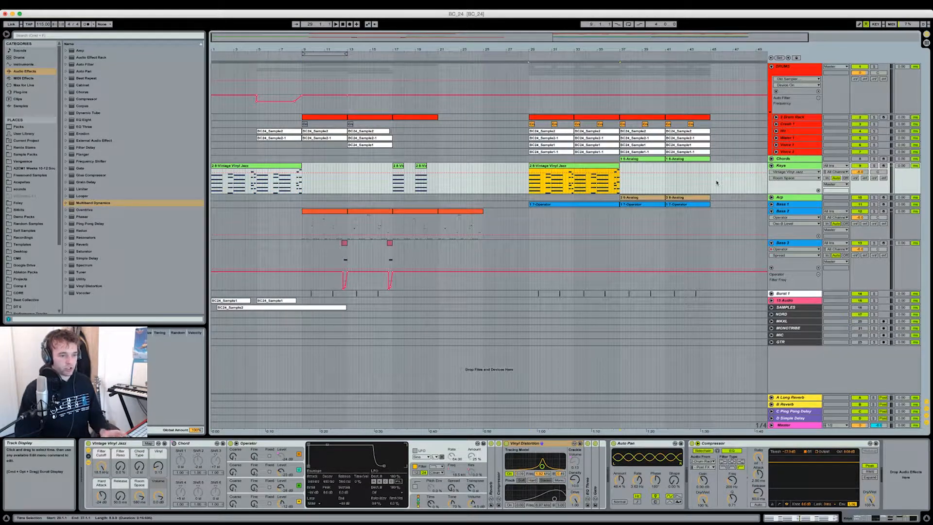
{"action": "left_click", "coordinate": [278, 166]}
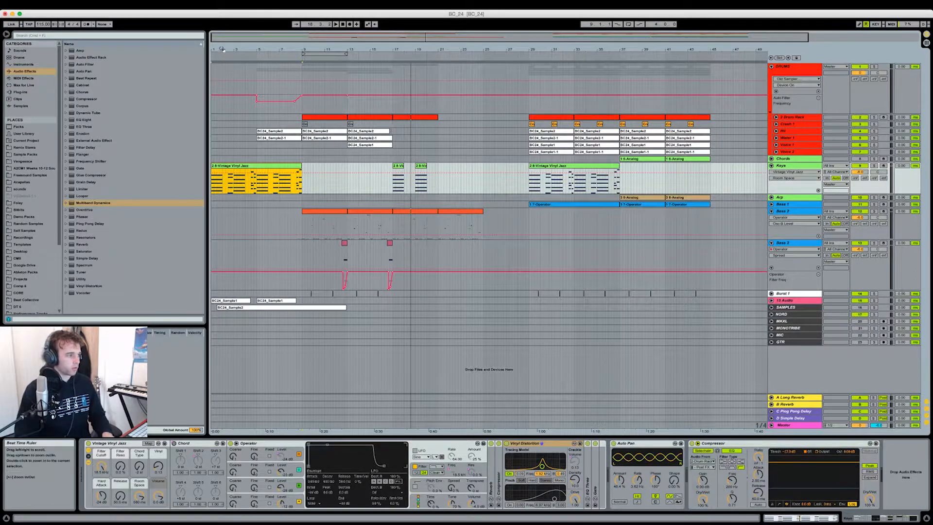
- Unfold the Burst 1 track and select the opening Vintage Vinyl Jazz clip on the Keys track
{"action": "left_click_drag", "start_coordinate": [222, 49], "coordinate": [301, 81]}
{"action": "left_click_drag", "start_coordinate": [807, 302], "coordinate": [808, 327]}
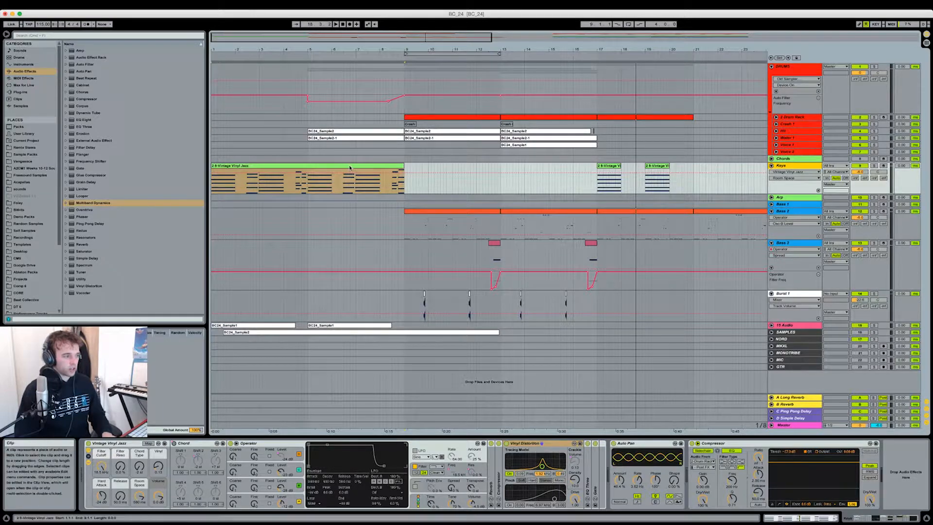
{"action": "left_click", "coordinate": [347, 183]}
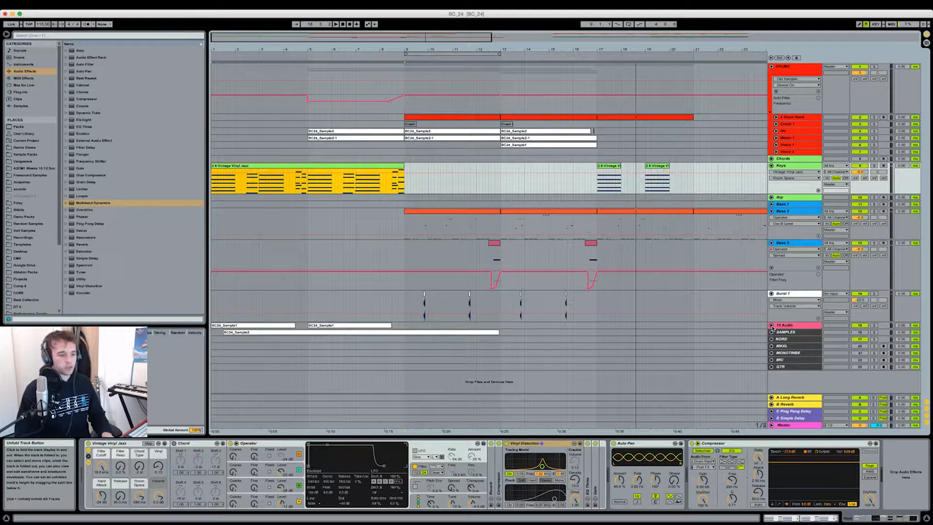
- Unfold the pink audio track, solo it, play its opening vocal sample from bar 1, and turn the solo off
{"action": "left_click", "coordinate": [771, 325]}
{"action": "left_click", "coordinate": [237, 327]}
{"action": "left_click_drag", "start_coordinate": [236, 50], "coordinate": [237, 97]}
{"action": "scroll", "coordinate": [534, 305], "scroll_direction": "down", "scroll_amount": 2}
{"action": "left_click", "coordinate": [873, 292]}
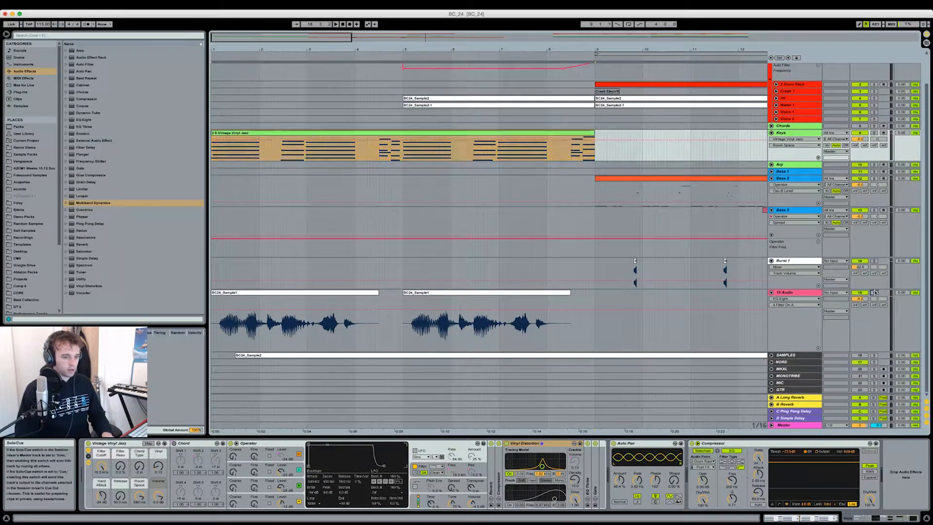
{"action": "left_click", "coordinate": [217, 330]}
{"action": "key", "text": "space"}
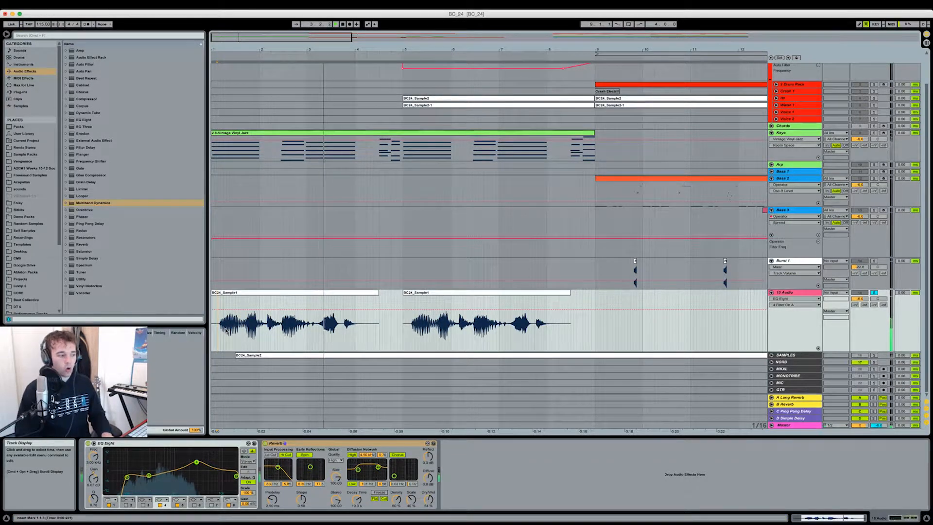
{"action": "scroll", "coordinate": [479, 308], "scroll_direction": "right", "scroll_amount": 5}
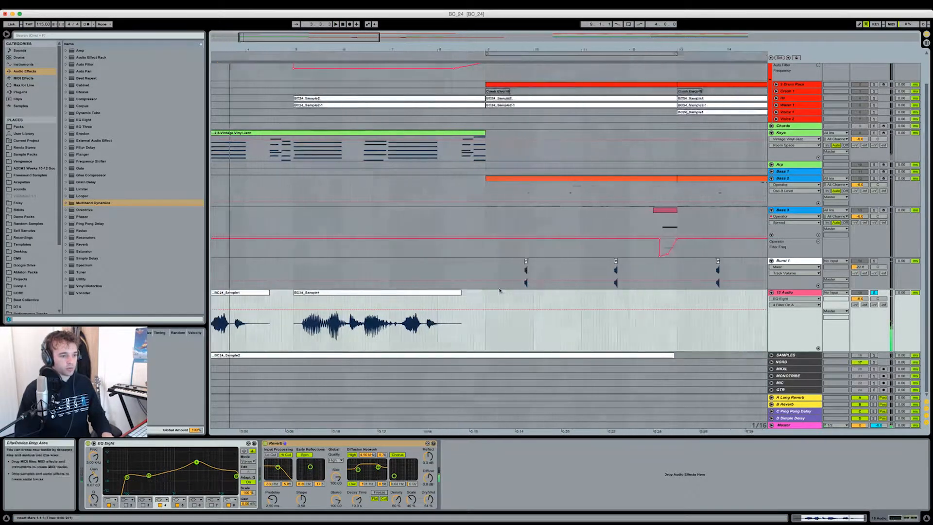
{"action": "left_click", "coordinate": [874, 292]}
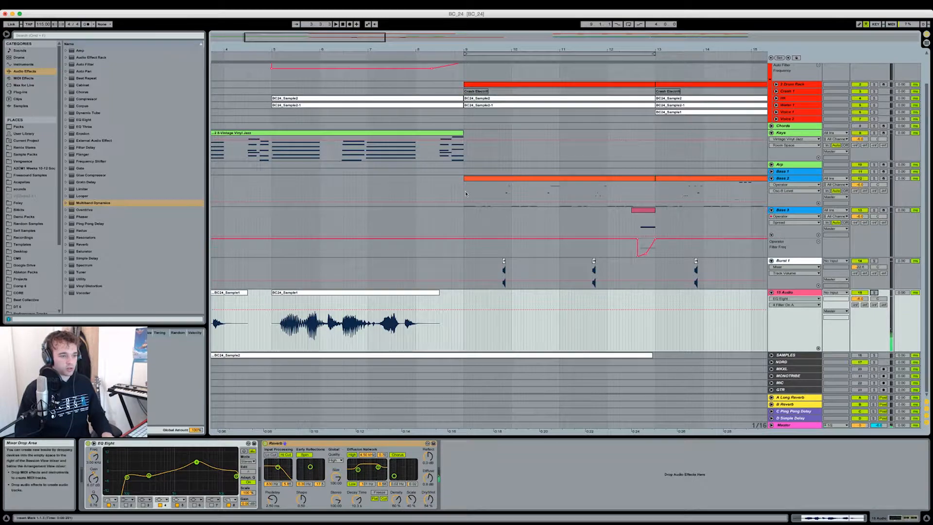
- Solo the Bass 2 track, play its clip from bar 9, and select the short high-note phrase in bar 10
{"action": "left_click", "coordinate": [515, 179]}
{"action": "scroll", "coordinate": [513, 176], "scroll_direction": "right", "scroll_amount": 5}
{"action": "scroll", "coordinate": [513, 176], "scroll_direction": "up", "scroll_amount": 2}
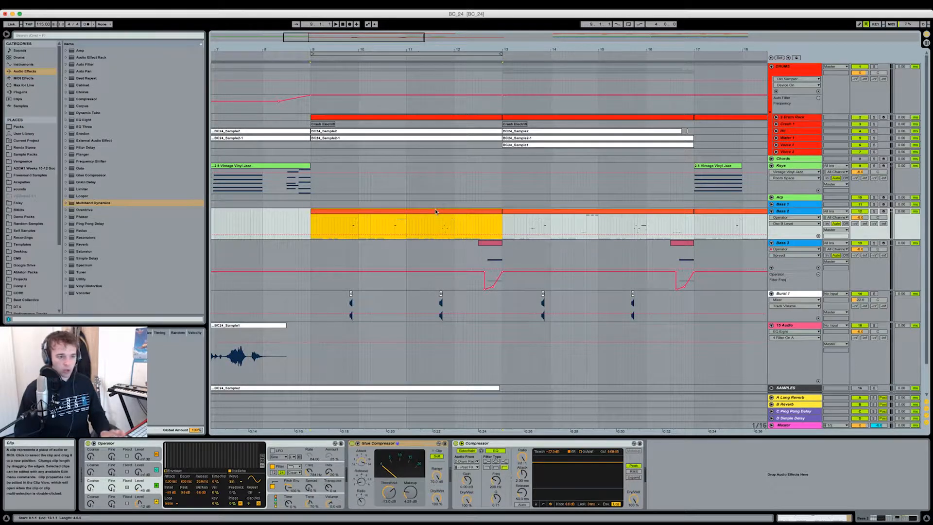
{"action": "left_click", "coordinate": [873, 211]}
{"action": "key", "text": "space"}
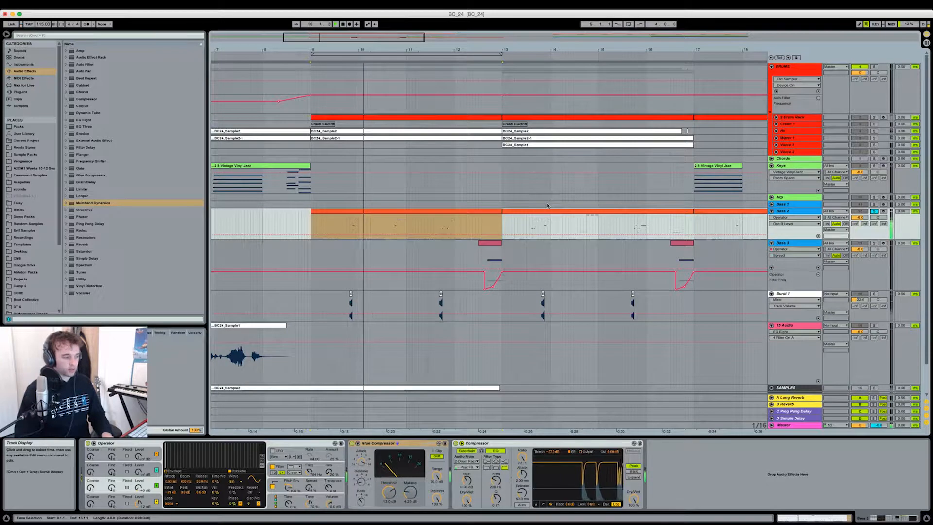
{"action": "left_click", "coordinate": [407, 229]}
{"action": "left_click_drag", "start_coordinate": [407, 229], "coordinate": [393, 232]}
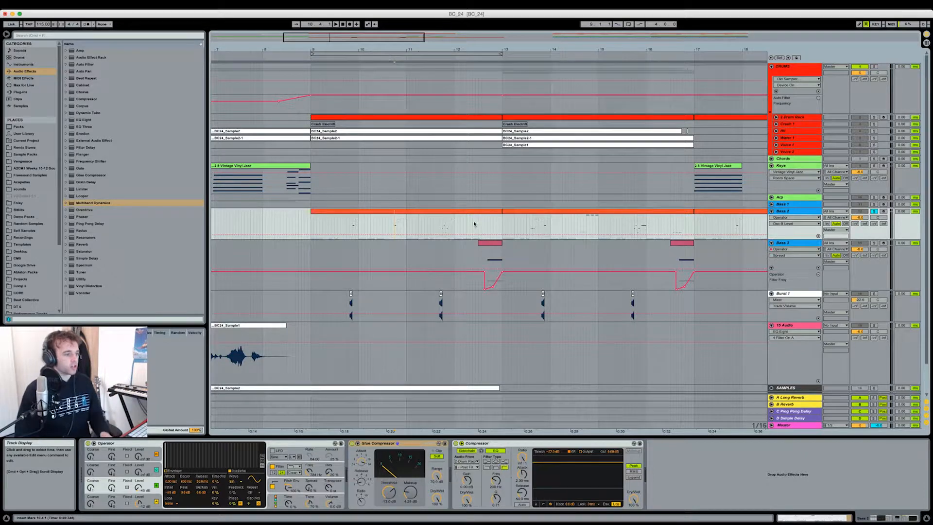
- Solo the Burst 1 track and play its short burst clip at the end of bar 9
{"action": "left_click", "coordinate": [856, 299]}
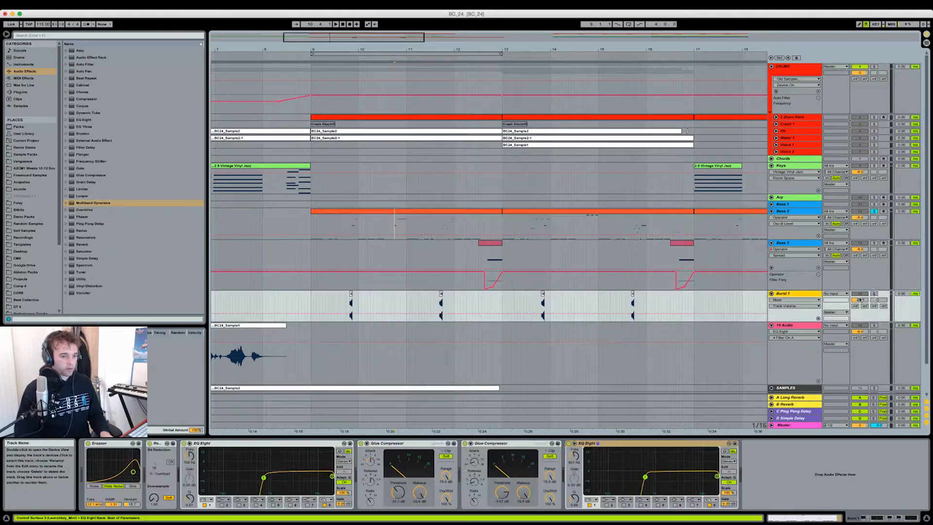
{"action": "left_click", "coordinate": [351, 303]}
{"action": "left_click_drag", "start_coordinate": [347, 48], "coordinate": [348, 126]}
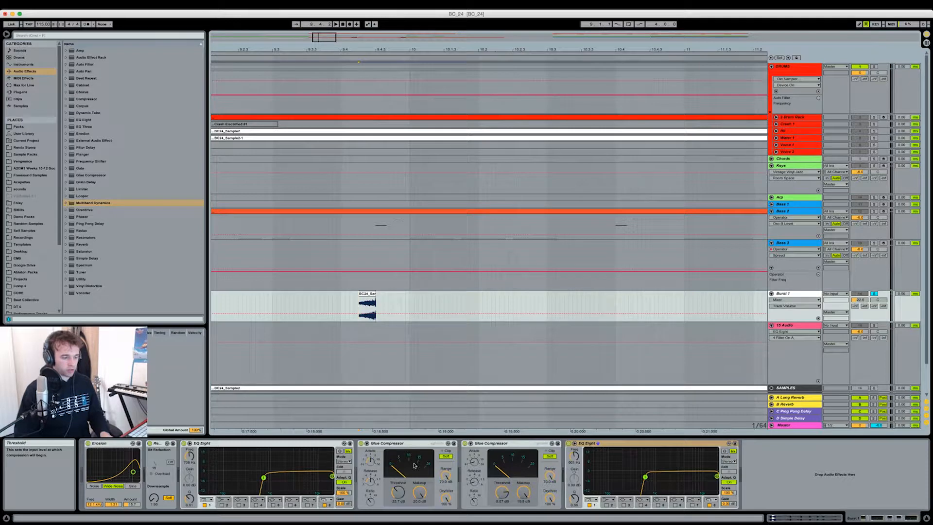
{"action": "left_click", "coordinate": [442, 263]}
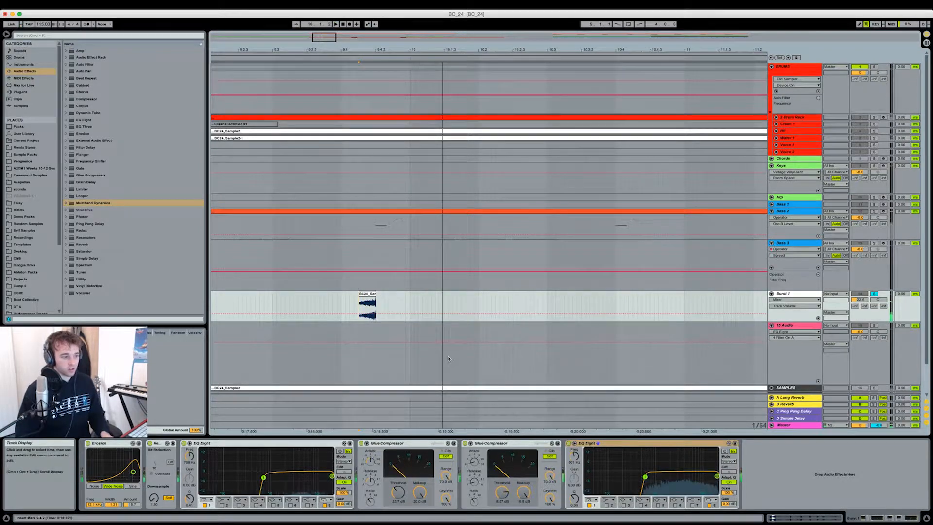
- Solo the Bass 3 track and play its short pink clip at the end of bar 12
{"action": "left_click_drag", "start_coordinate": [358, 49], "coordinate": [358, 38]}
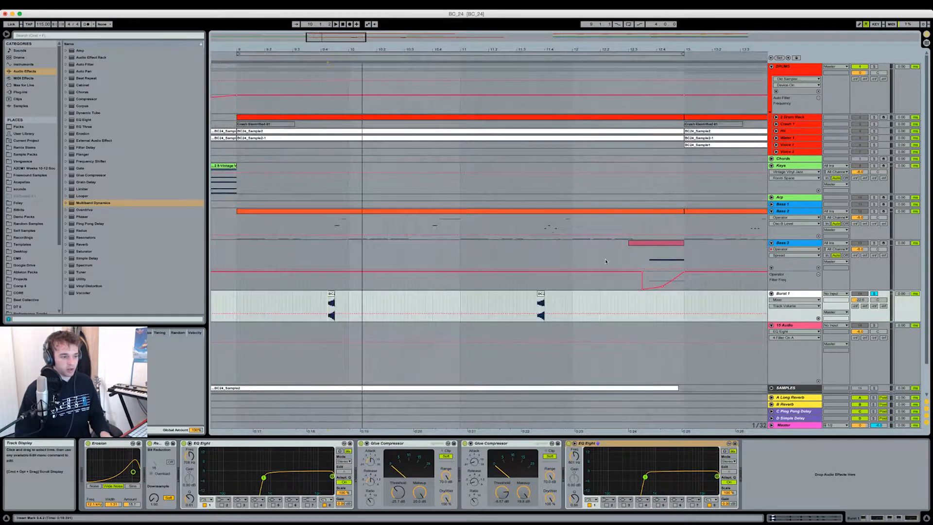
{"action": "scroll", "coordinate": [579, 264], "scroll_direction": "right", "scroll_amount": 3}
{"action": "scroll", "coordinate": [580, 264], "scroll_direction": "right", "scroll_amount": 3}
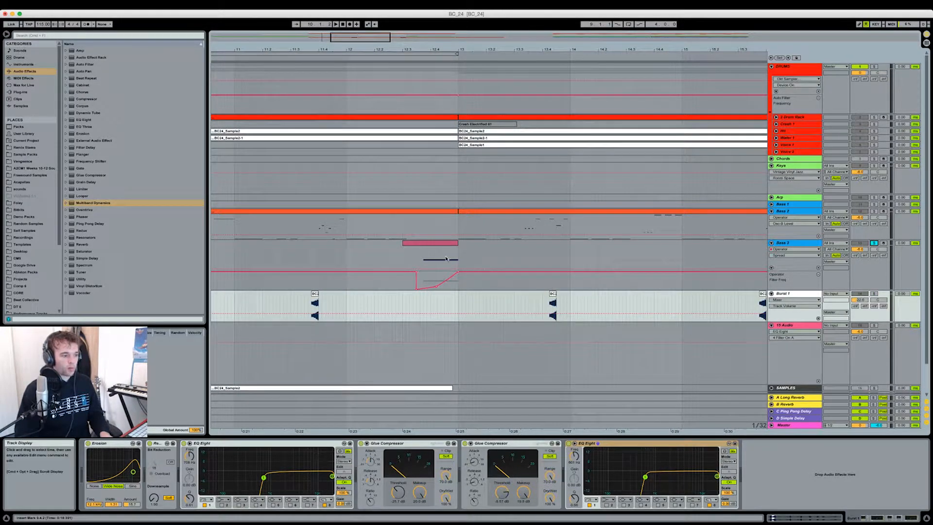
{"action": "left_click", "coordinate": [420, 261]}
{"action": "key", "text": "space"}
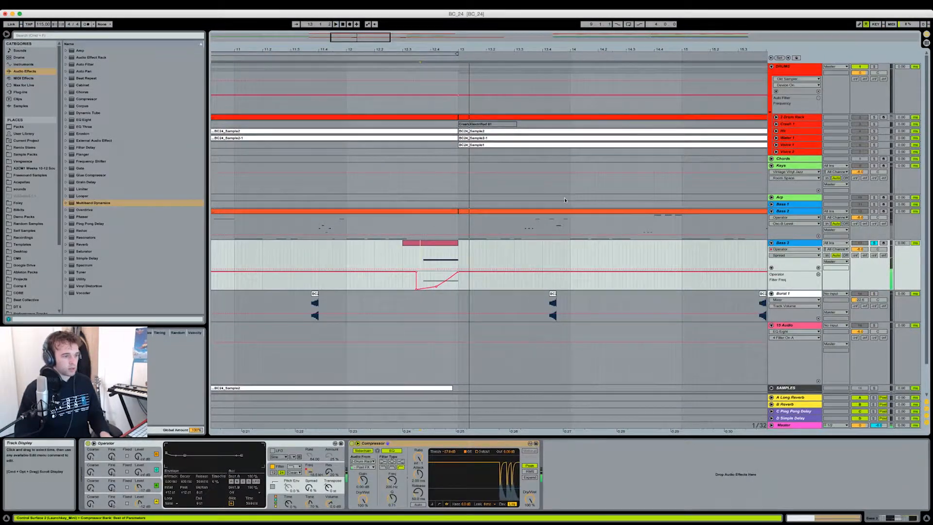
- Solo the DRUMS group and play it from bar 9
{"action": "left_click_drag", "start_coordinate": [668, 49], "coordinate": [604, 34]}
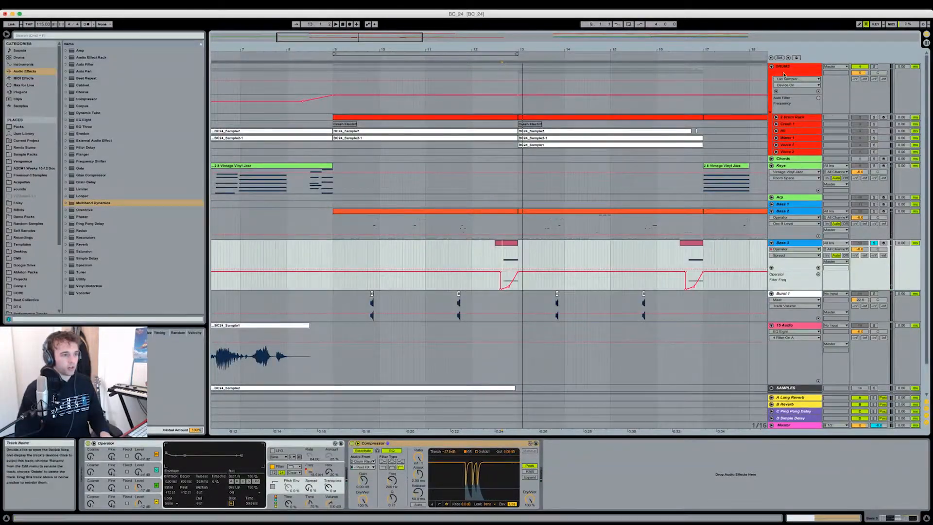
{"action": "left_click", "coordinate": [565, 88]}
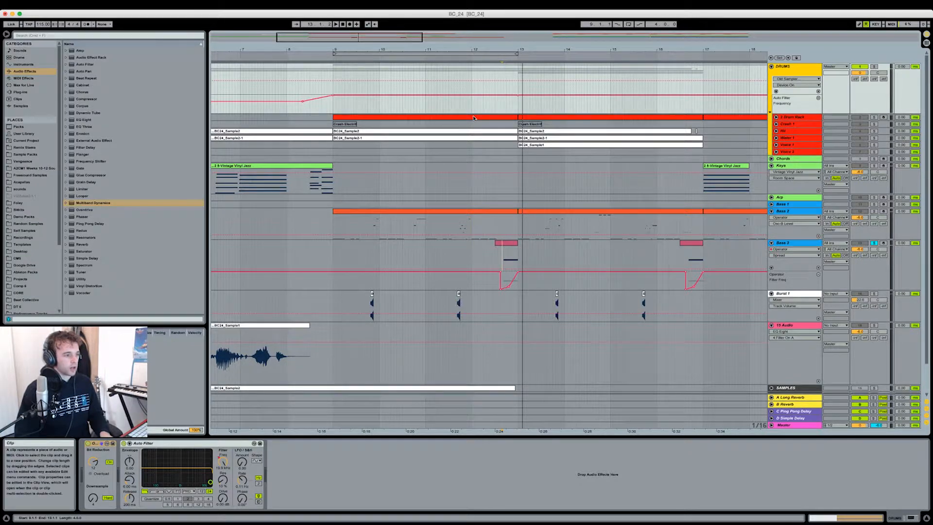
{"action": "left_click", "coordinate": [764, 149]}
{"action": "key", "text": "Up"}
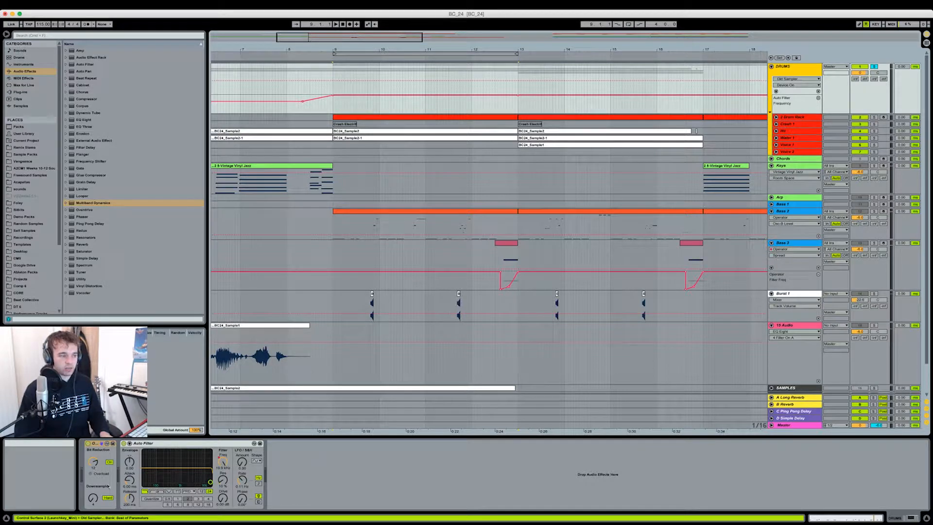
{"action": "key", "text": "space"}
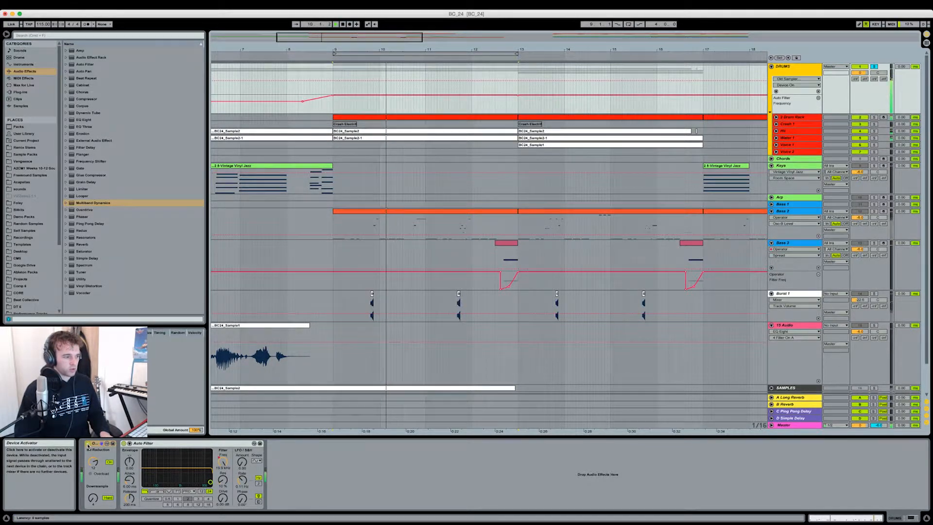
- Bypass and re-enable the bit-reduction device on the DRUMS group to compare the sound, and turn the group's solo off
{"action": "left_click", "coordinate": [87, 444]}
{"action": "left_click", "coordinate": [88, 444]}
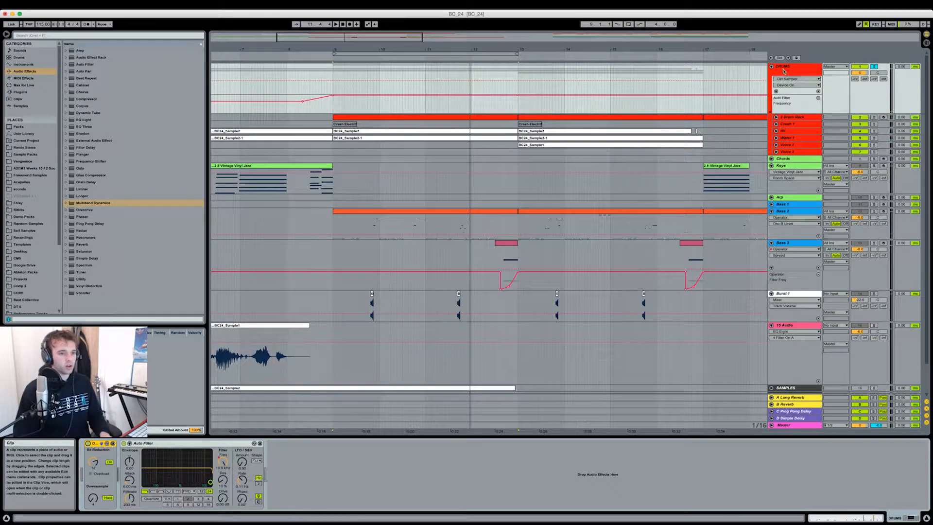
{"action": "left_click", "coordinate": [874, 67]}
- Fold the Keys, Bass 2 and Bass 3 tracks to make the full arrangement compact
{"action": "left_click_drag", "start_coordinate": [655, 50], "coordinate": [655, 19]}
{"action": "left_click_drag", "start_coordinate": [488, 20], "coordinate": [488, 52]}
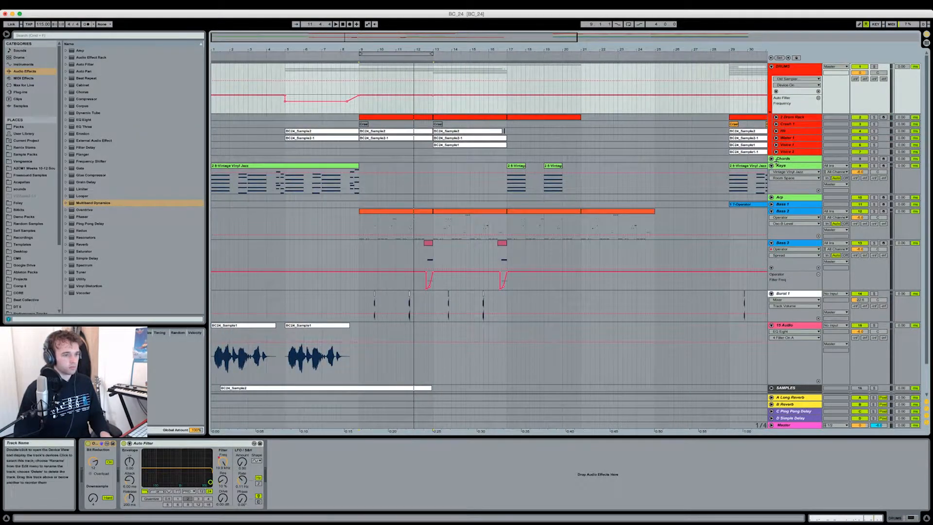
{"action": "left_click", "coordinate": [771, 166]}
{"action": "left_click_drag", "start_coordinate": [407, 49], "coordinate": [407, 24]}
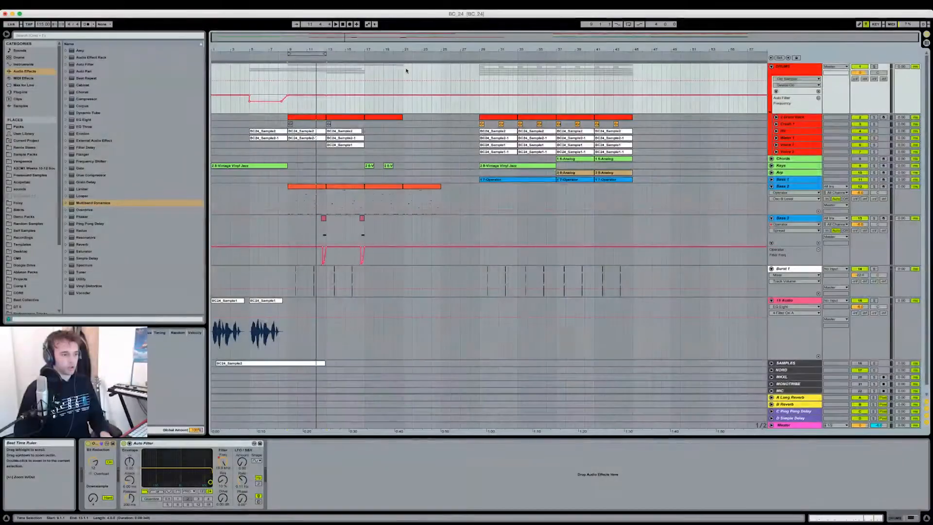
{"action": "left_click", "coordinate": [771, 187]}
{"action": "left_click", "coordinate": [771, 193]}
{"action": "left_click_drag", "start_coordinate": [385, 49], "coordinate": [454, 49]}
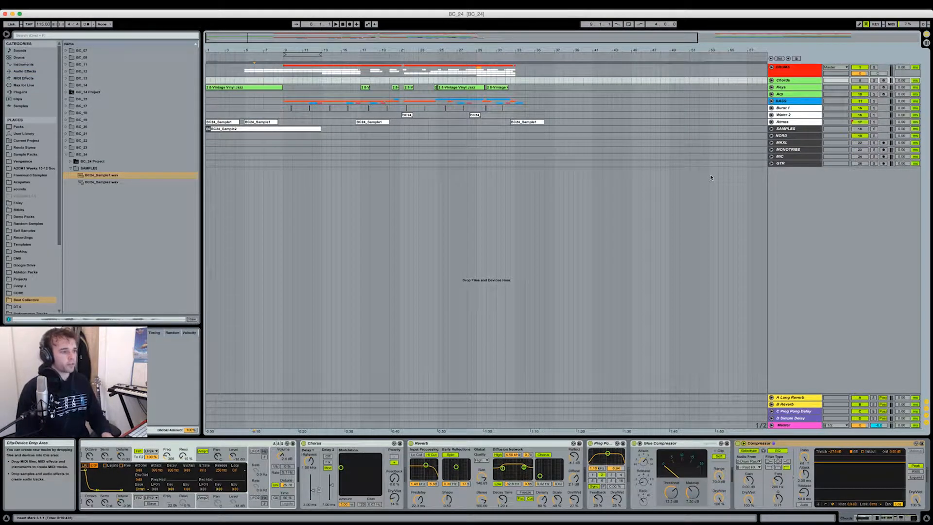
- Unfold the Arp, Keys and Chords tracks
{"action": "left_click", "coordinate": [770, 94]}
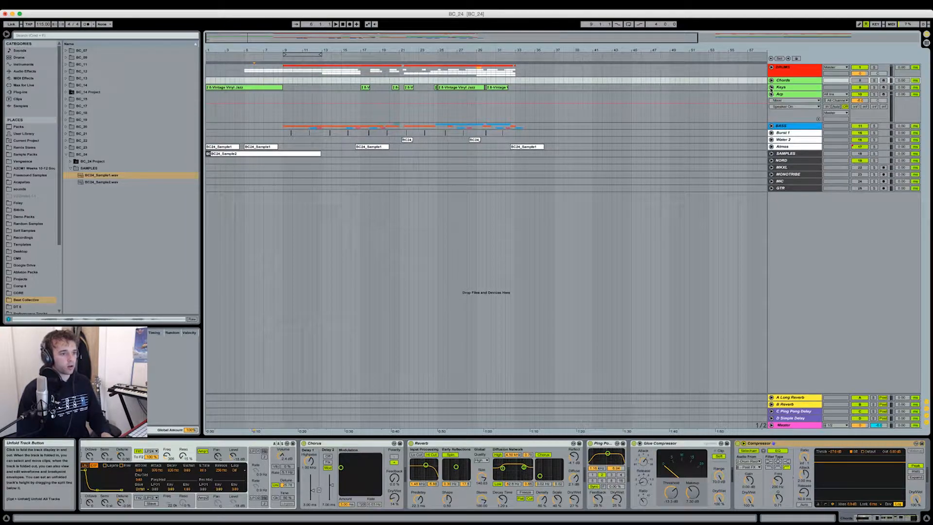
{"action": "left_click", "coordinate": [771, 88]}
{"action": "left_click", "coordinate": [771, 81]}
- Unfold the DRUMS and BASS groups while keeping the tracks inside them folded
{"action": "left_click", "coordinate": [771, 67]}
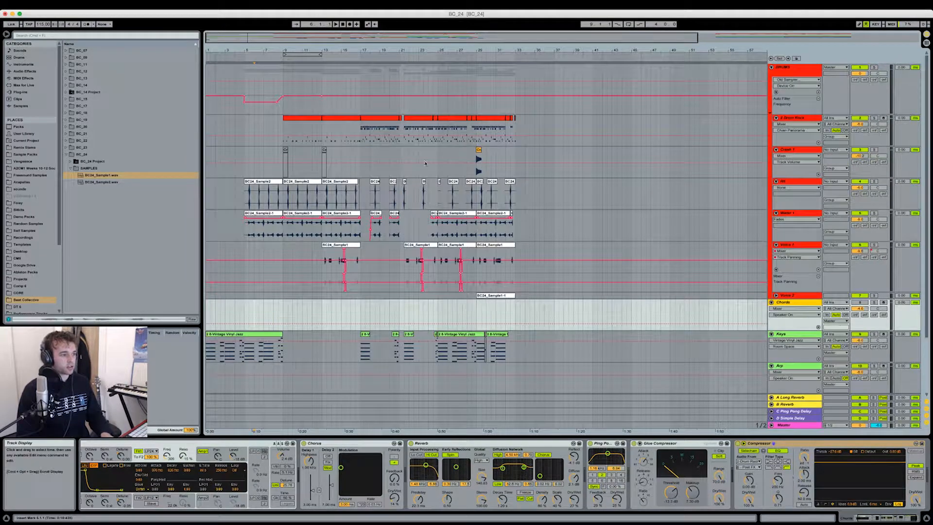
{"action": "left_click", "coordinate": [775, 118], "text": "alt"}
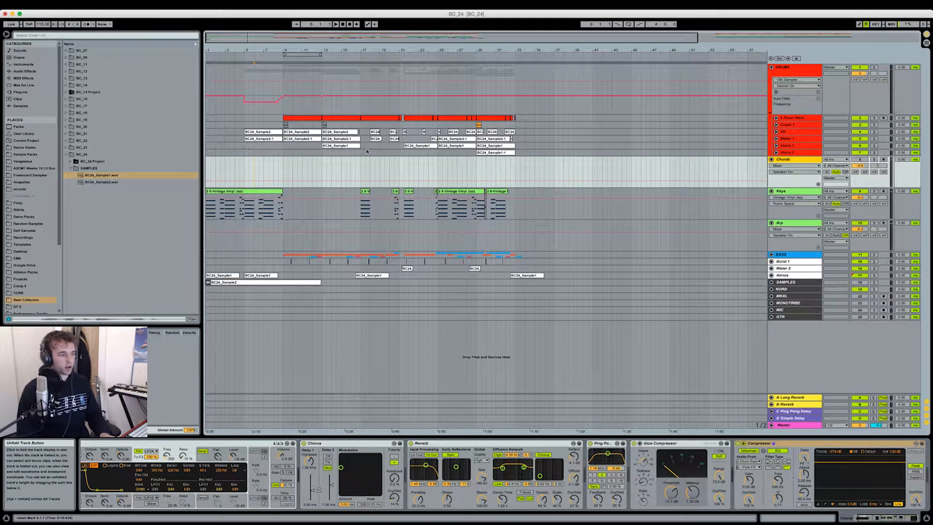
{"action": "left_click", "coordinate": [771, 255]}
{"action": "left_click", "coordinate": [775, 279], "text": "alt"}
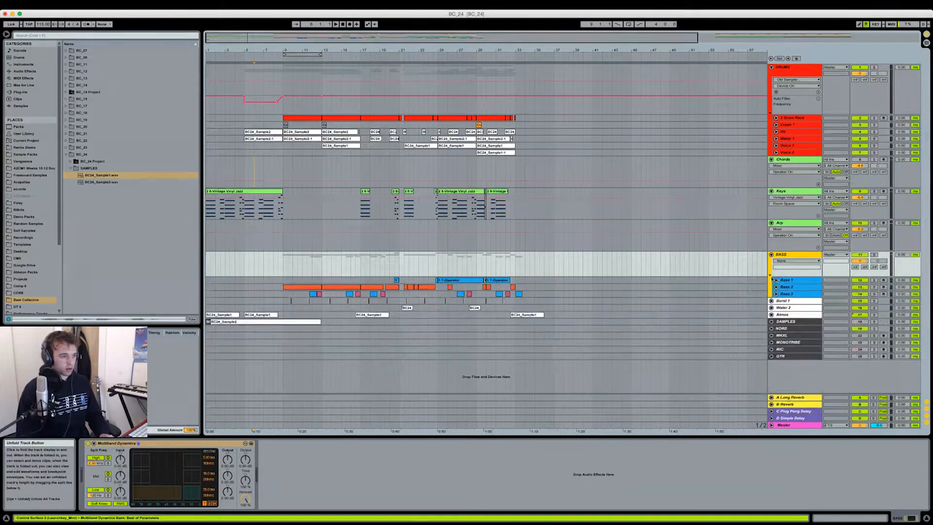
- Select the Keys clips from bar 17 to bar 28, mark bar 25 on that track, and play the arrangement from bar 17
{"action": "left_click_drag", "start_coordinate": [360, 218], "coordinate": [445, 215]}
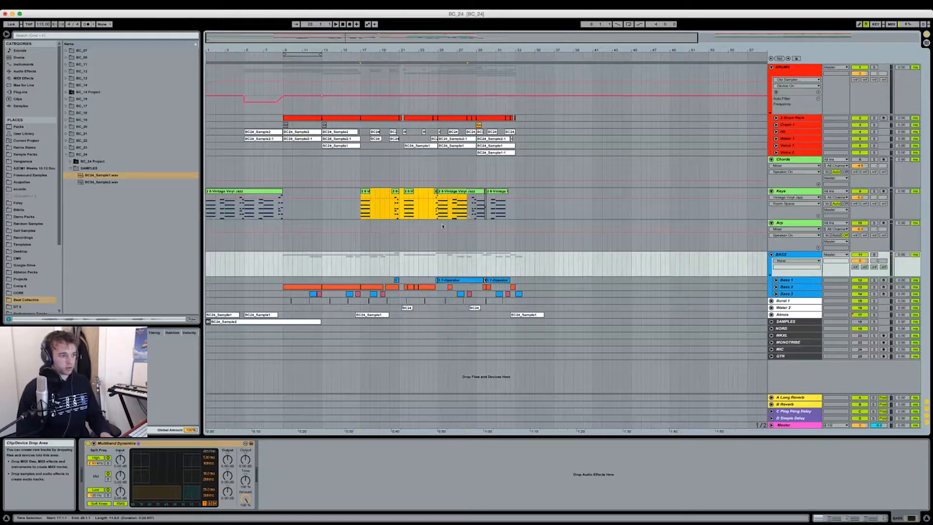
{"action": "left_click", "coordinate": [439, 216]}
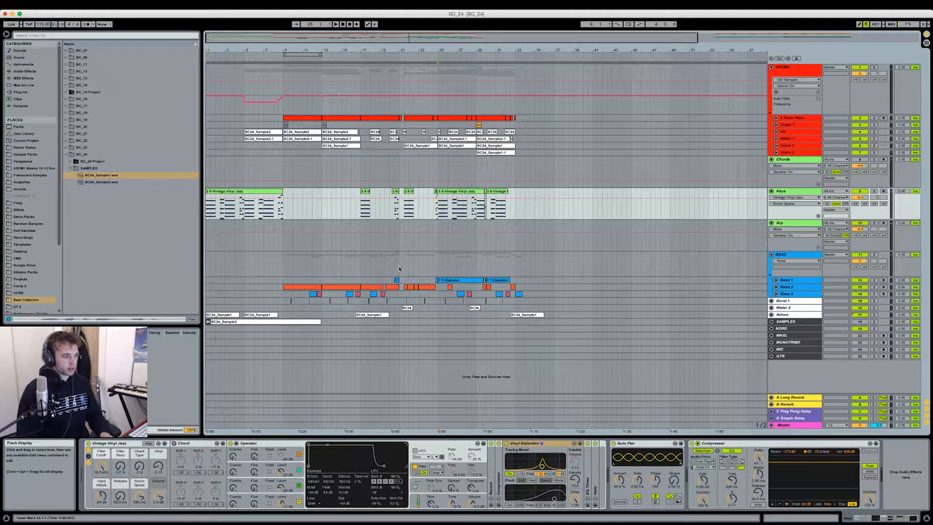
{"action": "left_click", "coordinate": [359, 266]}
{"action": "key", "text": "space"}
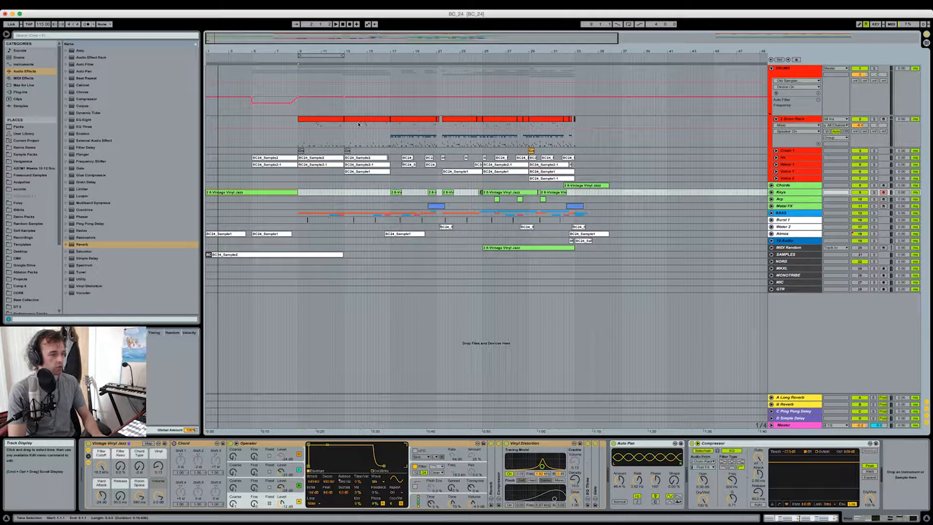
- Select the first Drum Rack clip, play it soloed from bar 9, and turn the track's solo off
{"action": "left_click", "coordinate": [320, 122]}
{"action": "left_click_drag", "start_coordinate": [311, 49], "coordinate": [311, 63]}
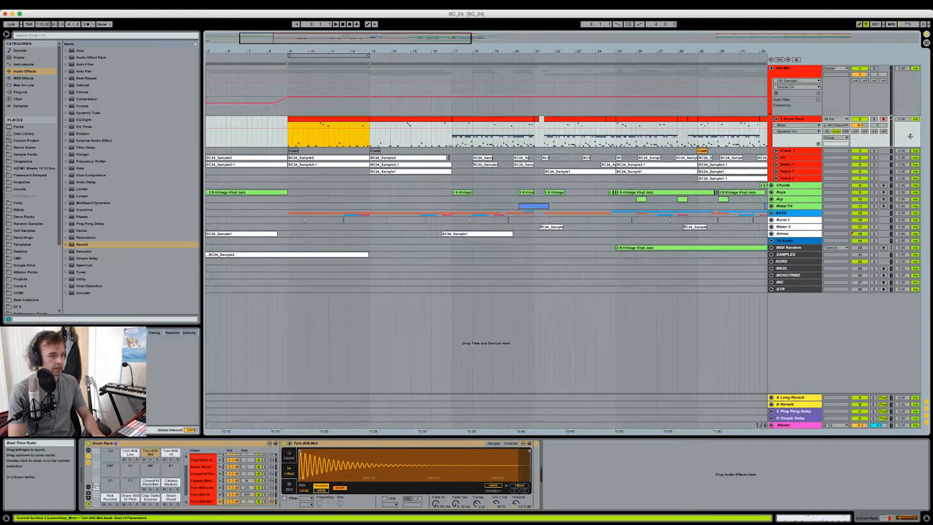
{"action": "left_click", "coordinate": [874, 119]}
{"action": "left_click", "coordinate": [874, 119]}
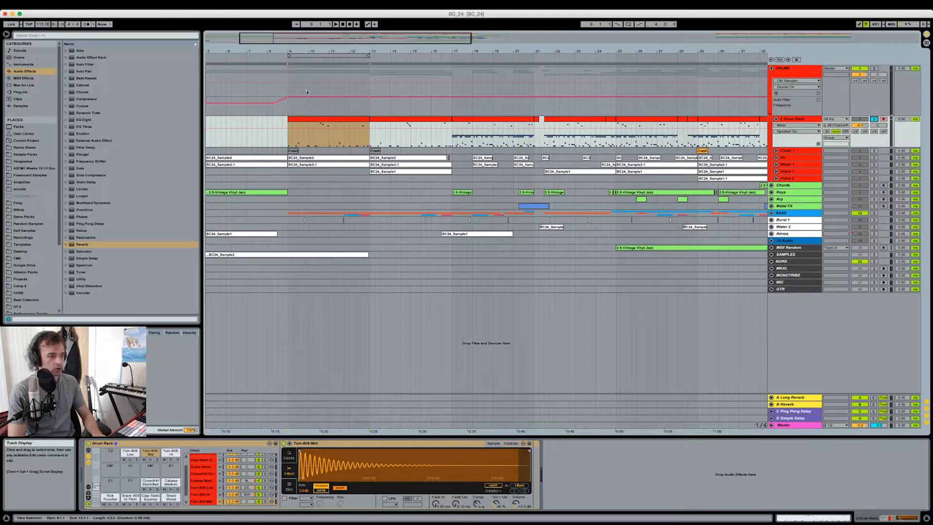
{"action": "left_click", "coordinate": [318, 141]}
{"action": "key", "text": "space"}
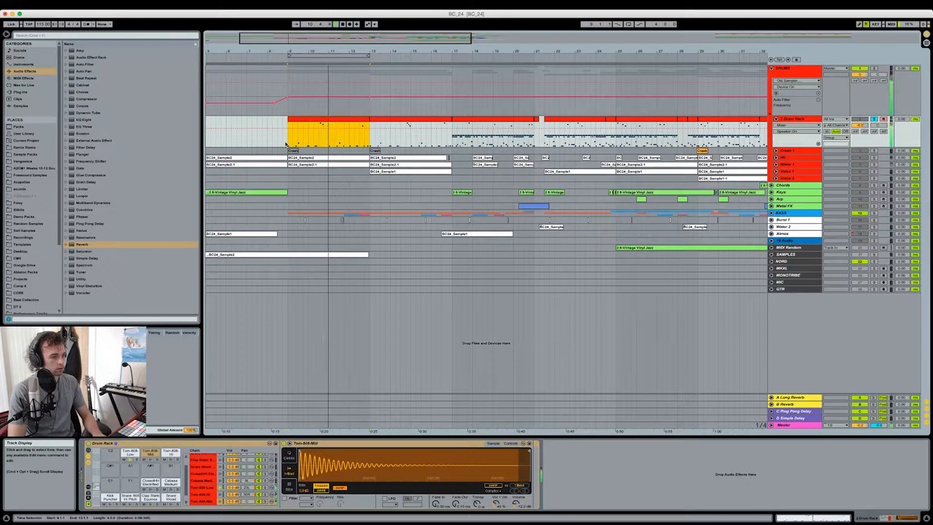
{"action": "left_click", "coordinate": [873, 119]}
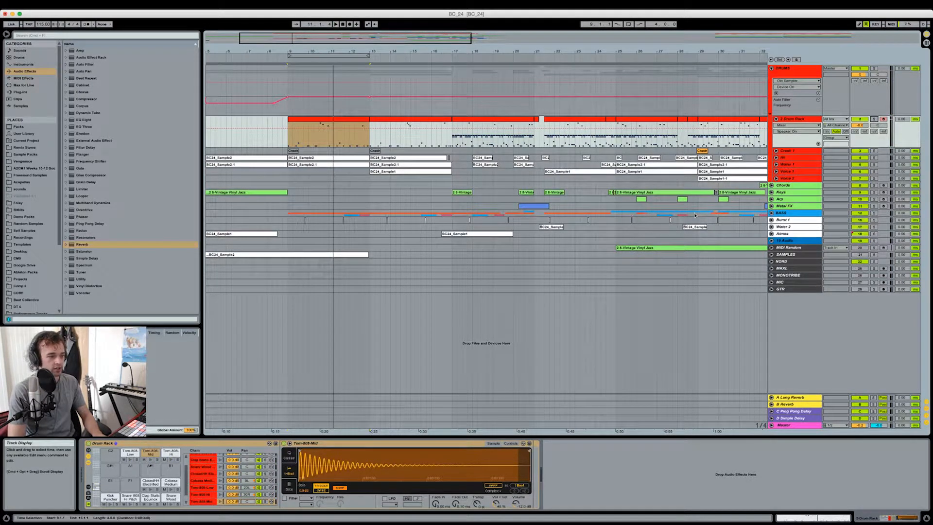
- Unfold the Metal FX track and play its first clip from bar 20
{"action": "scroll", "coordinate": [694, 214], "scroll_direction": "right", "scroll_amount": 4}
{"action": "left_click", "coordinate": [771, 206]}
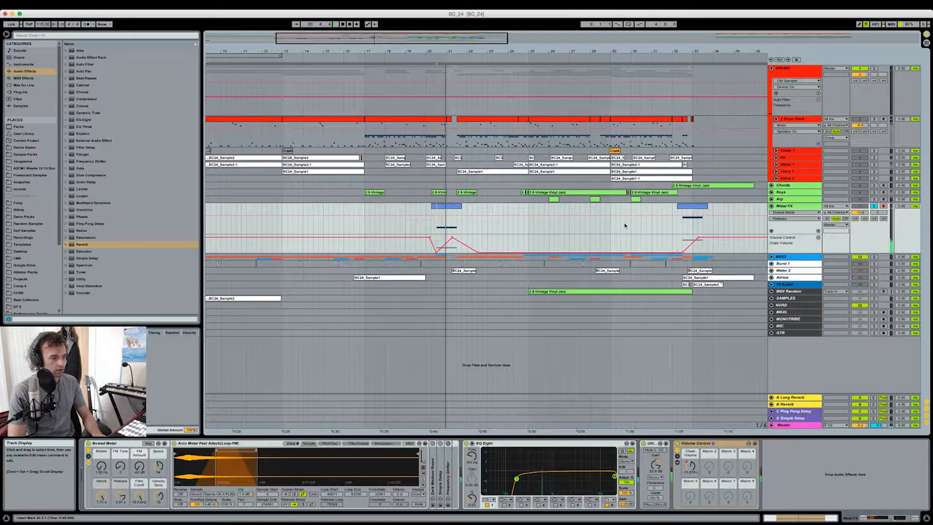
{"action": "left_click", "coordinate": [427, 226]}
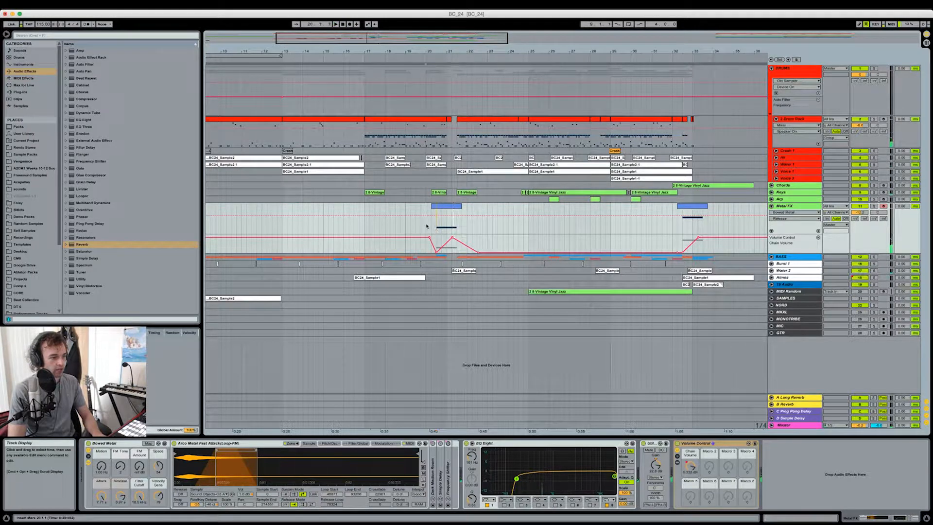
{"action": "key", "text": "space"}
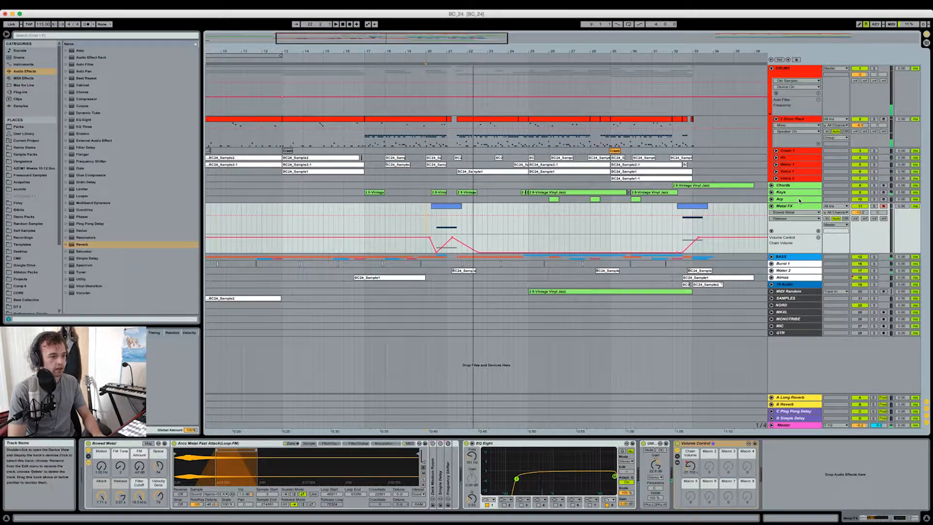
- Unfold the Arp track, solo it, and play its first clip from bar 26
{"action": "left_click", "coordinate": [771, 200]}
{"action": "scroll", "coordinate": [484, 201], "scroll_direction": "right", "scroll_amount": 5}
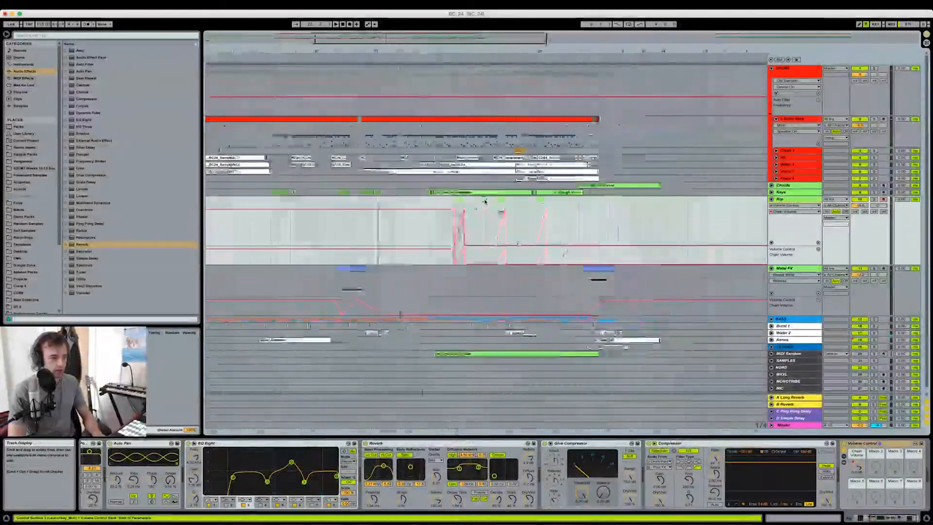
{"action": "left_click", "coordinate": [445, 198]}
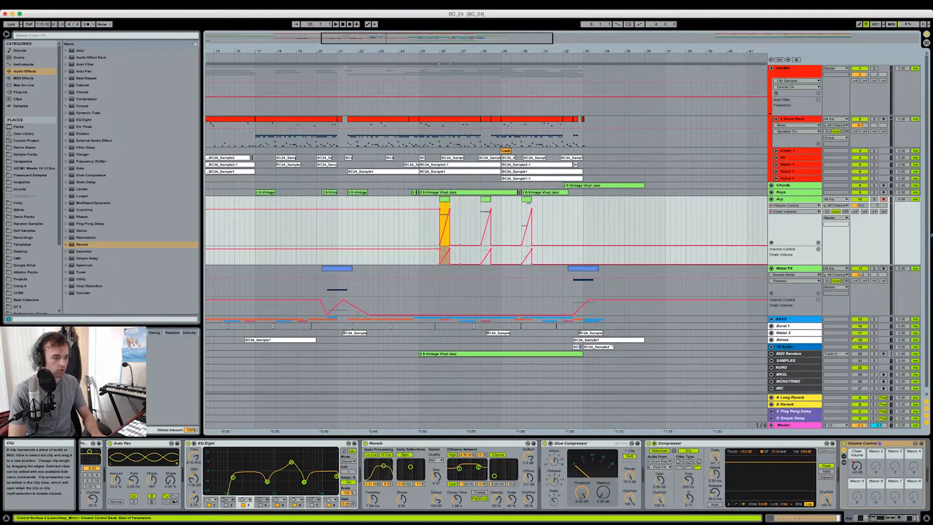
{"action": "left_click", "coordinate": [872, 201]}
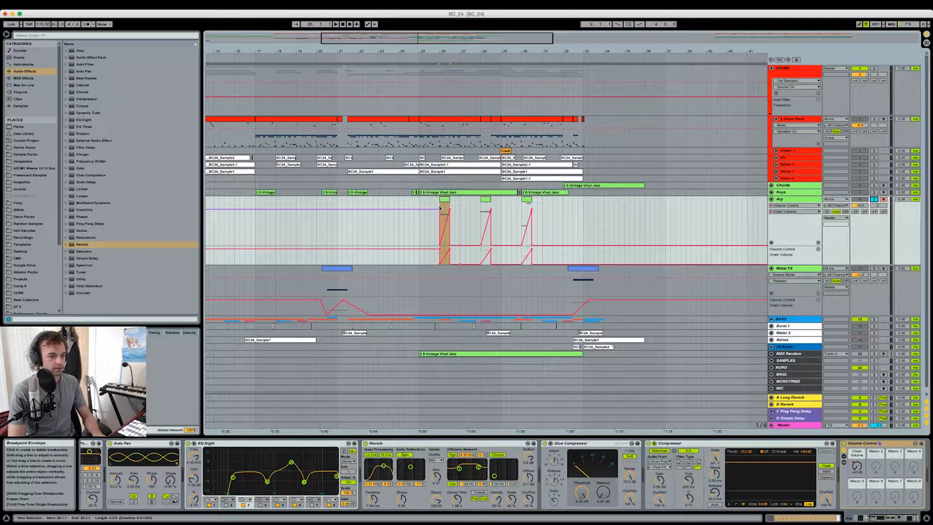
{"action": "key", "text": "space"}
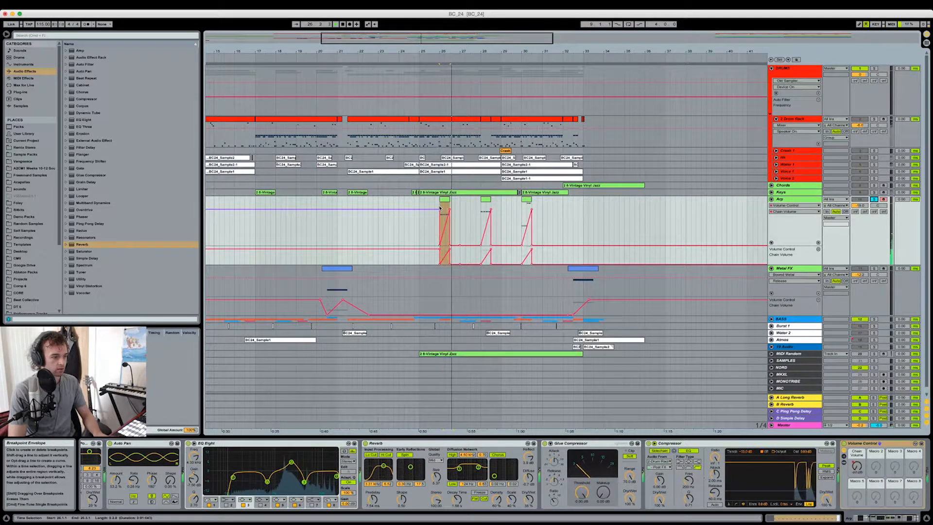
{"action": "key", "text": "space"}
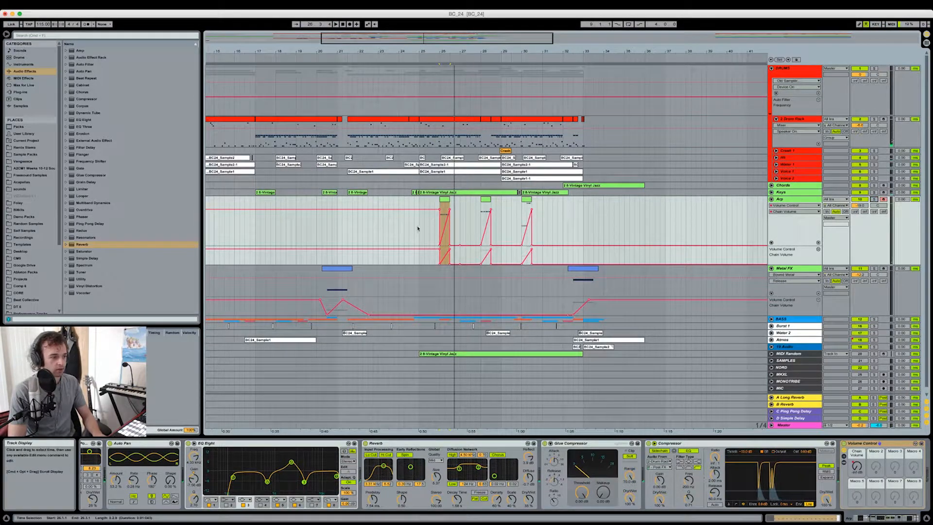
- Play the Arp clips in the full mix from bar 25 and bring the second Metal FX clip into focus
{"action": "left_click", "coordinate": [418, 229]}
{"action": "key", "text": "space"}
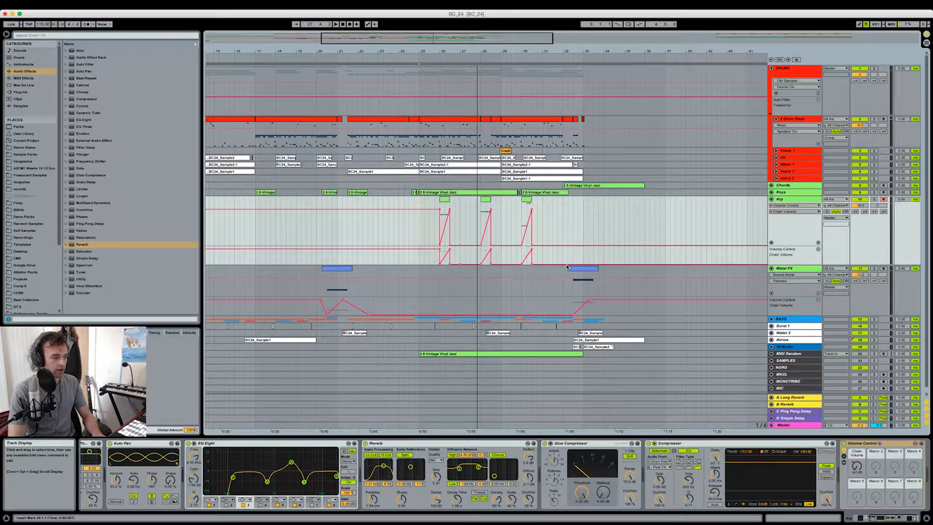
{"action": "scroll", "coordinate": [566, 263], "scroll_direction": "right", "scroll_amount": 2}
{"action": "scroll", "coordinate": [566, 266], "scroll_direction": "right", "scroll_amount": 1}
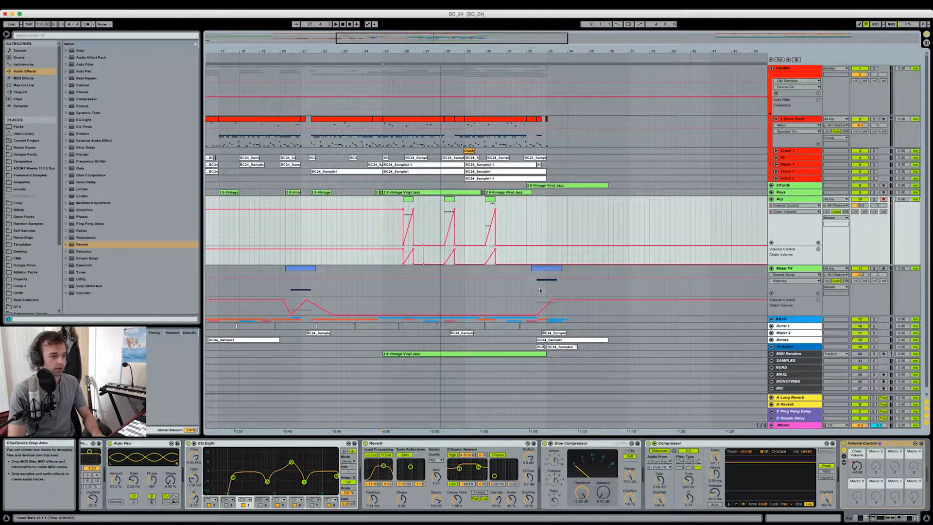
- Play the second Metal FX clip from bar 31, and unfold and select the blue audio track below Atmos to examine its clips
{"action": "left_click", "coordinate": [509, 295]}
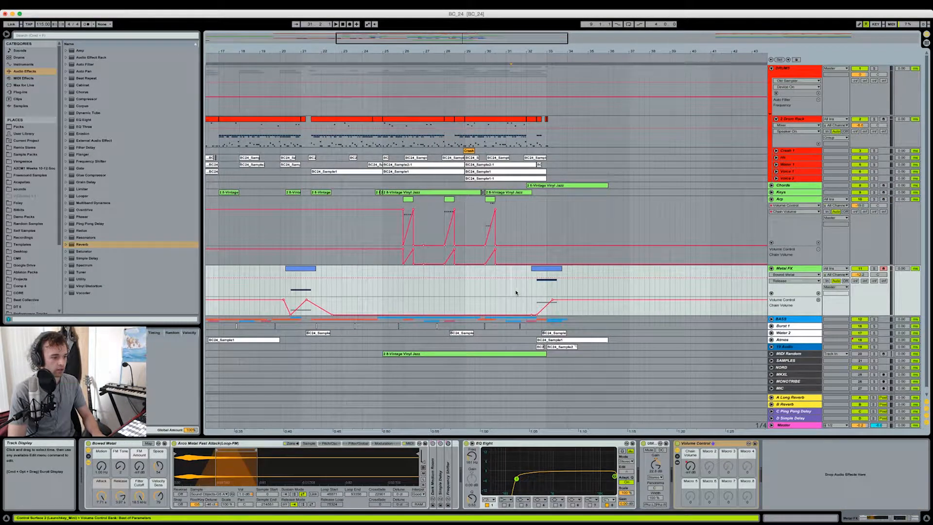
{"action": "key", "text": "space"}
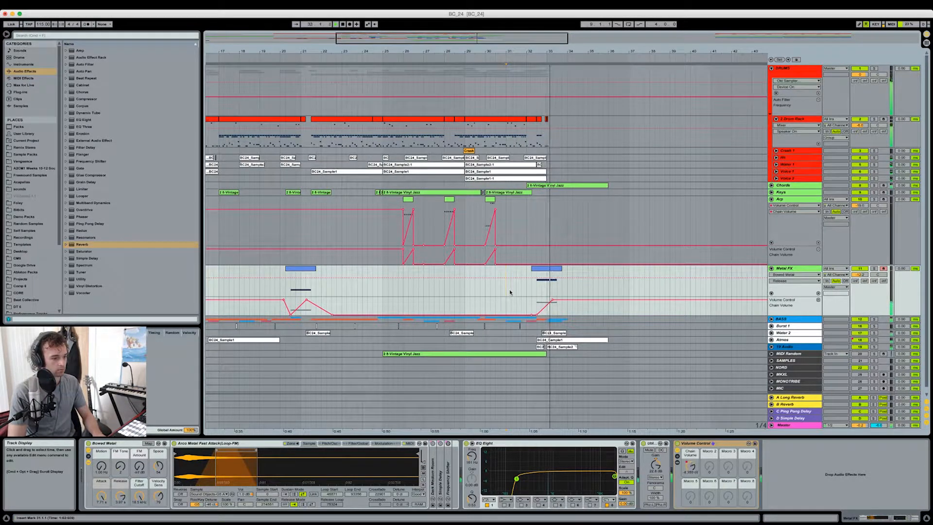
{"action": "left_click", "coordinate": [771, 346]}
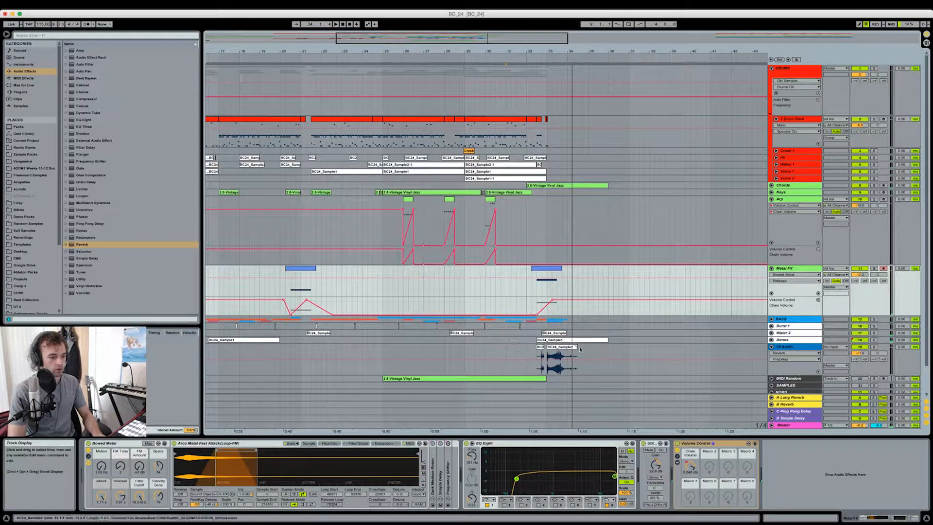
{"action": "left_click", "coordinate": [527, 358]}
{"action": "scroll", "coordinate": [526, 364], "scroll_direction": "left", "scroll_amount": 3}
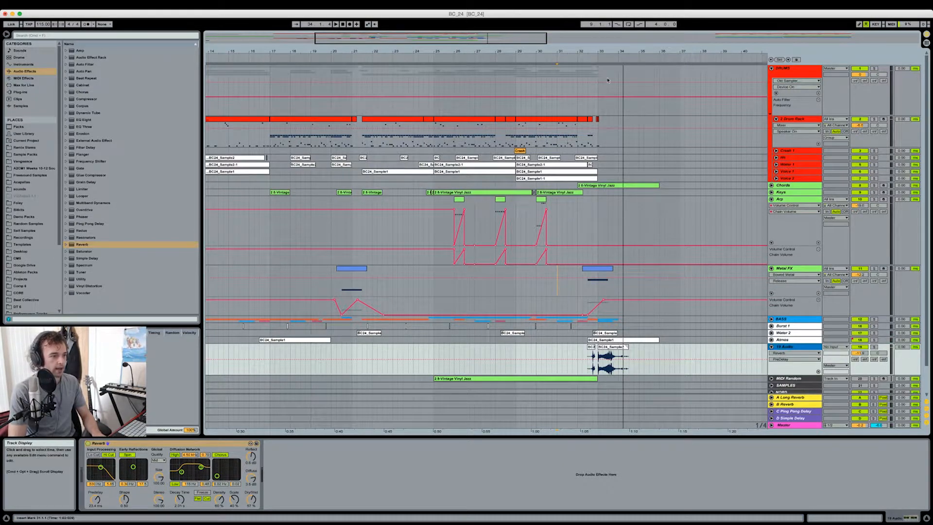
{"action": "left_click_drag", "start_coordinate": [612, 51], "coordinate": [613, 78]}
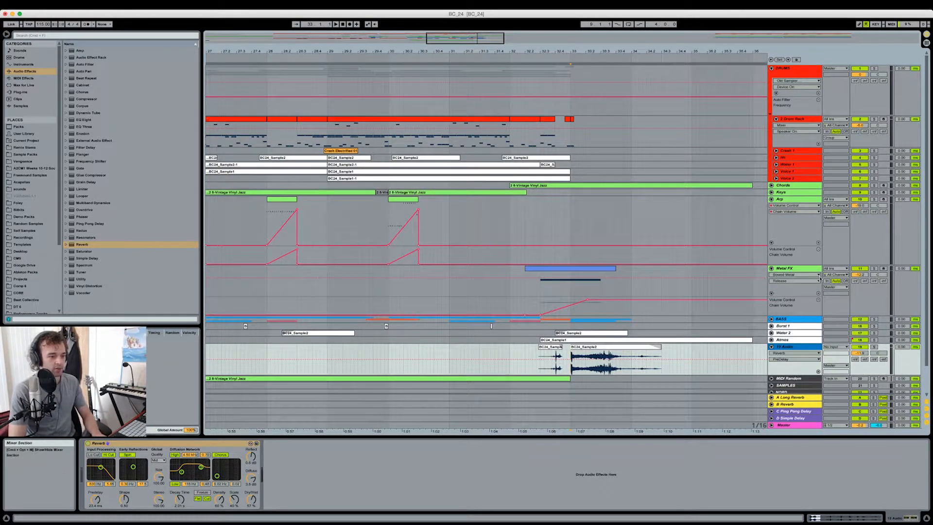
- Unfold the BASS group, select the Bass 2 clip at bar 33, and play the passage from there
{"action": "left_click", "coordinate": [777, 322]}
{"action": "scroll", "coordinate": [587, 304], "scroll_direction": "down", "scroll_amount": 3}
{"action": "key", "text": "space"}
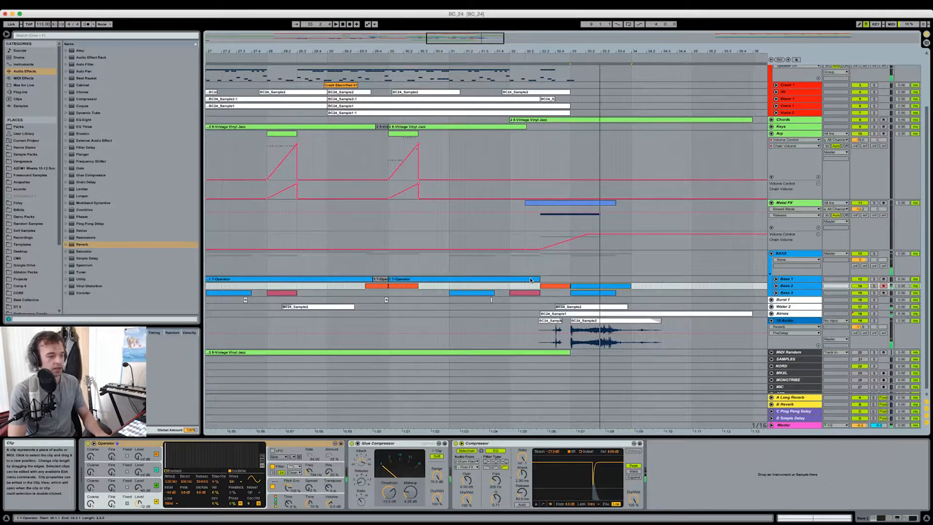
{"action": "left_click", "coordinate": [573, 275]}
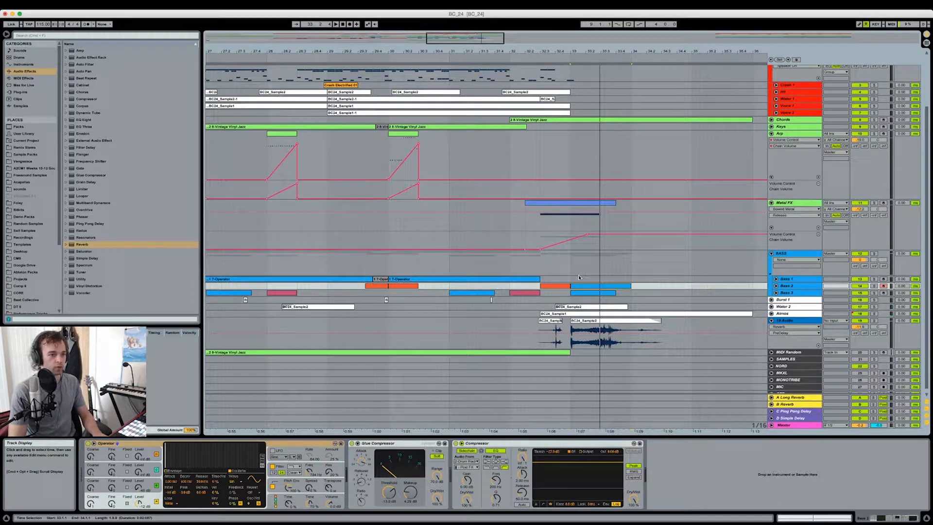
{"action": "left_click", "coordinate": [575, 276]}
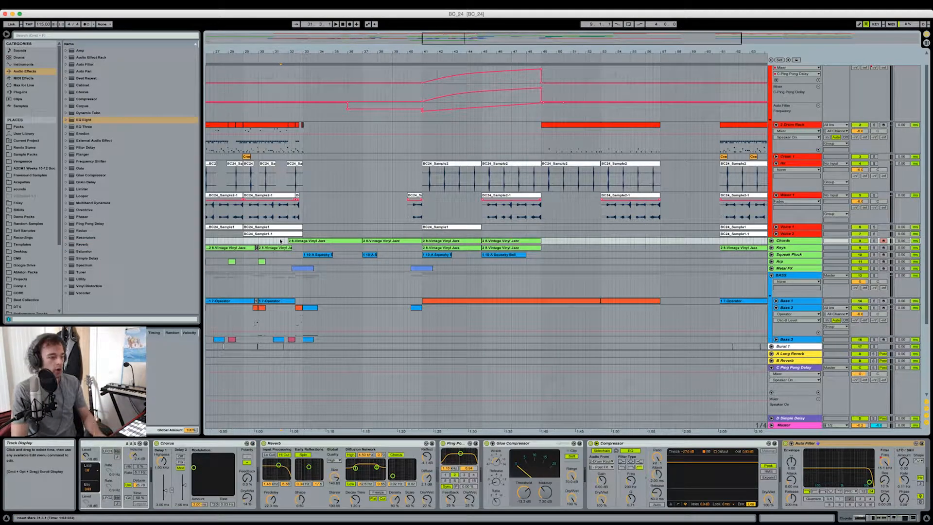
- Play the breakdown from bar 31 and unfold the Squeak Pluck and Chords tracks to show their automation
{"action": "left_click", "coordinate": [304, 249]}
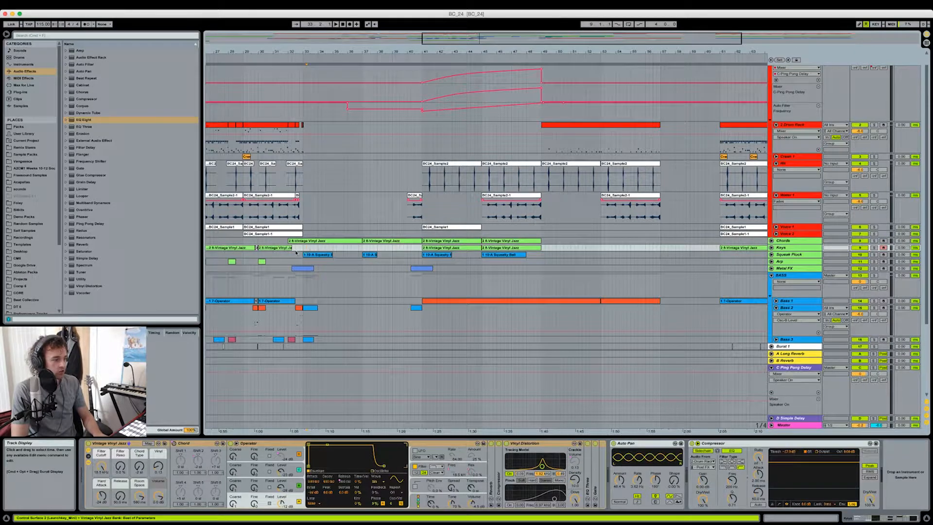
{"action": "left_click", "coordinate": [285, 263]}
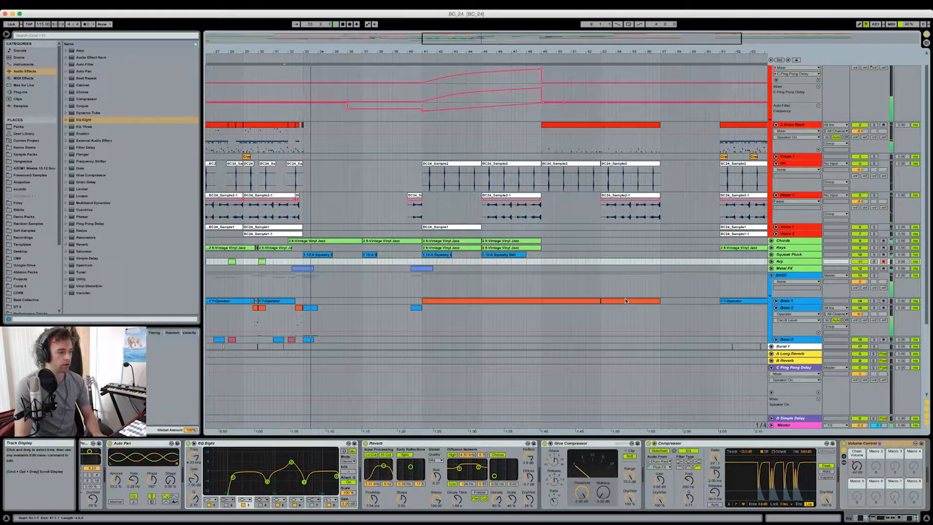
{"action": "left_click", "coordinate": [771, 254]}
{"action": "left_click", "coordinate": [787, 255]}
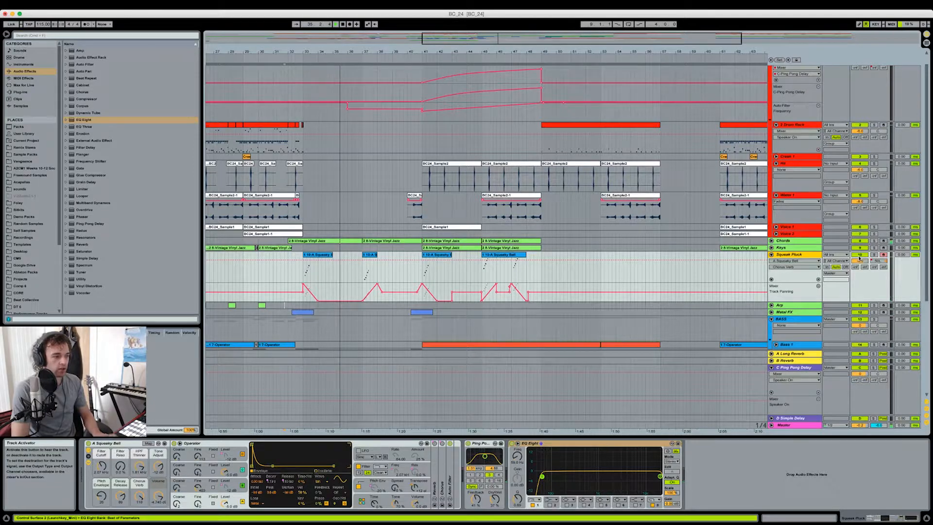
{"action": "left_click", "coordinate": [770, 241]}
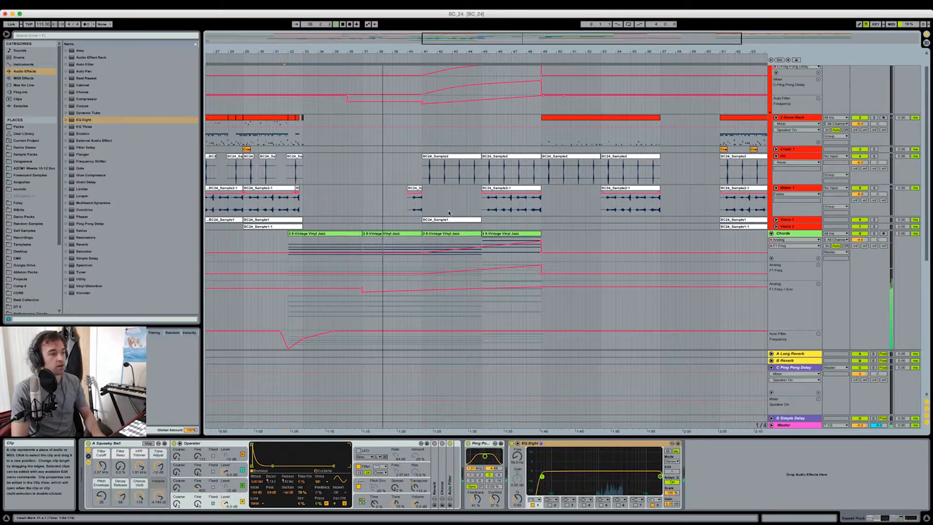
- Review the drum and Chords automation during playback, and unfold and select the Atmos track to show its crossfaded clips
{"action": "scroll", "coordinate": [416, 218], "scroll_direction": "up", "scroll_amount": 2}
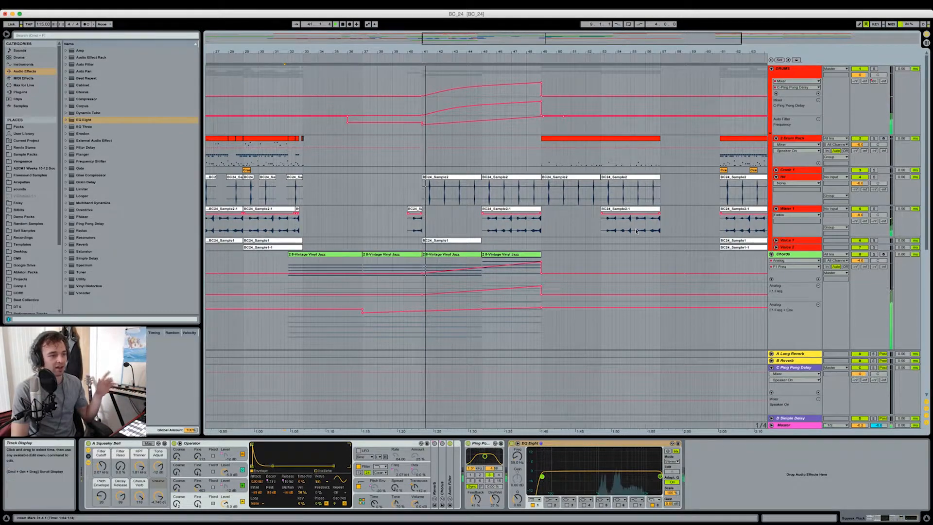
{"action": "scroll", "coordinate": [635, 231], "scroll_direction": "down", "scroll_amount": 5}
{"action": "scroll", "coordinate": [636, 231], "scroll_direction": "down", "scroll_amount": 6}
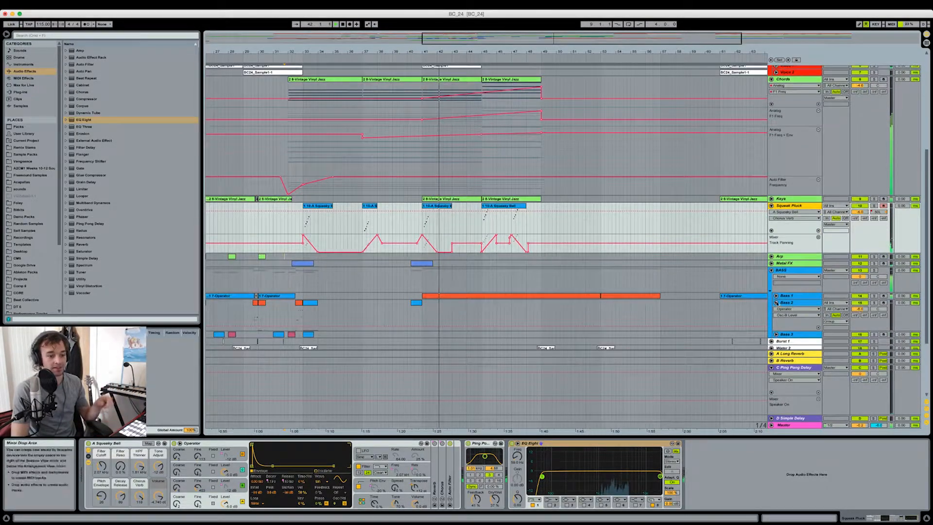
{"action": "scroll", "coordinate": [551, 232], "scroll_direction": "down", "scroll_amount": 5}
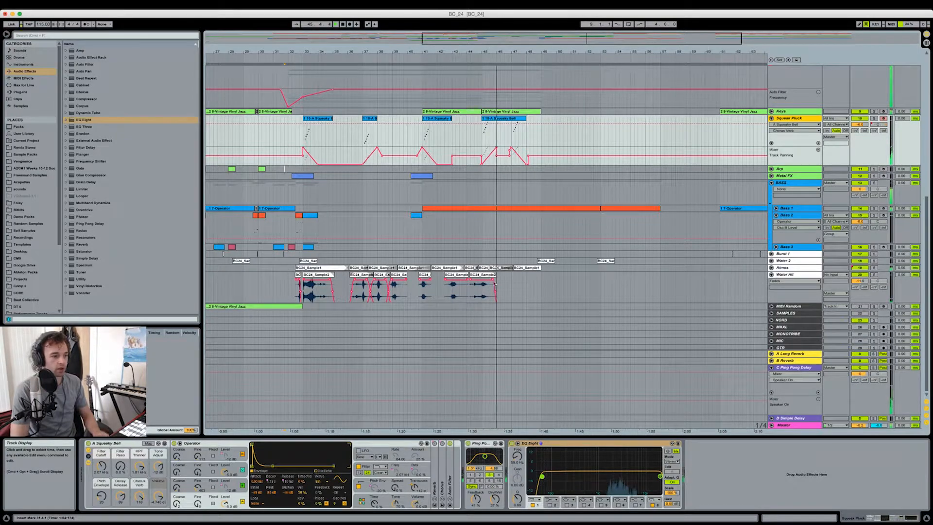
{"action": "left_click", "coordinate": [470, 272]}
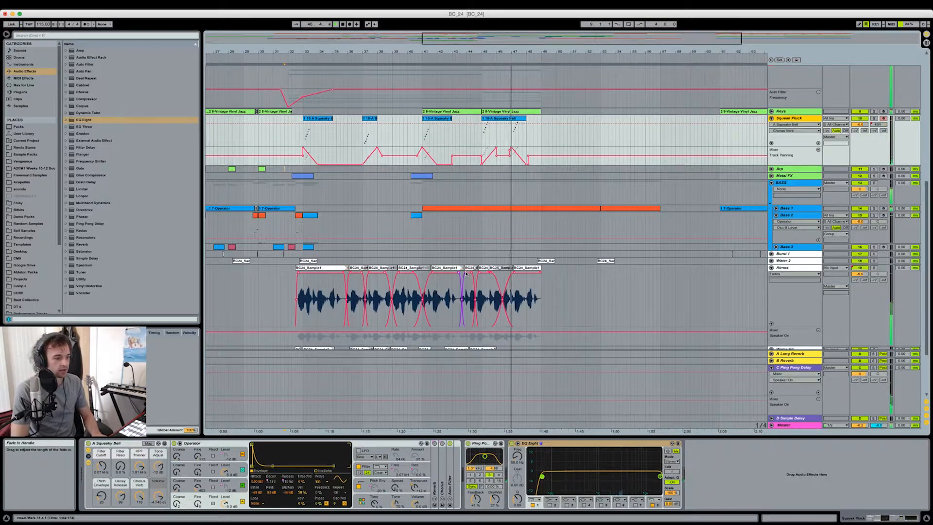
{"action": "left_click", "coordinate": [466, 291]}
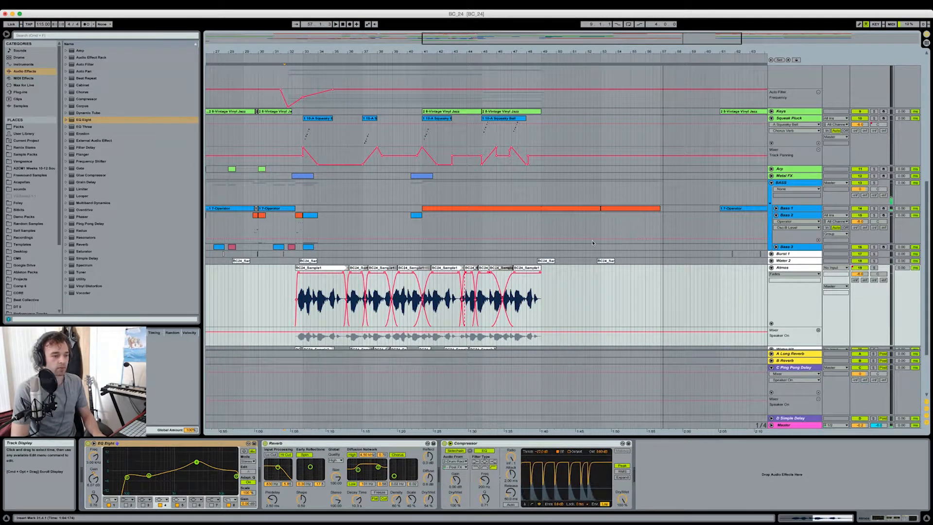
- Copy the Water Hit clip at about bar 36 to bar 46, after the track's last clip
{"action": "scroll", "coordinate": [592, 243], "scroll_direction": "down", "scroll_amount": 5}
{"action": "scroll", "coordinate": [592, 243], "scroll_direction": "left", "scroll_amount": 3}
{"action": "scroll", "coordinate": [665, 244], "scroll_direction": "up", "scroll_amount": 3}
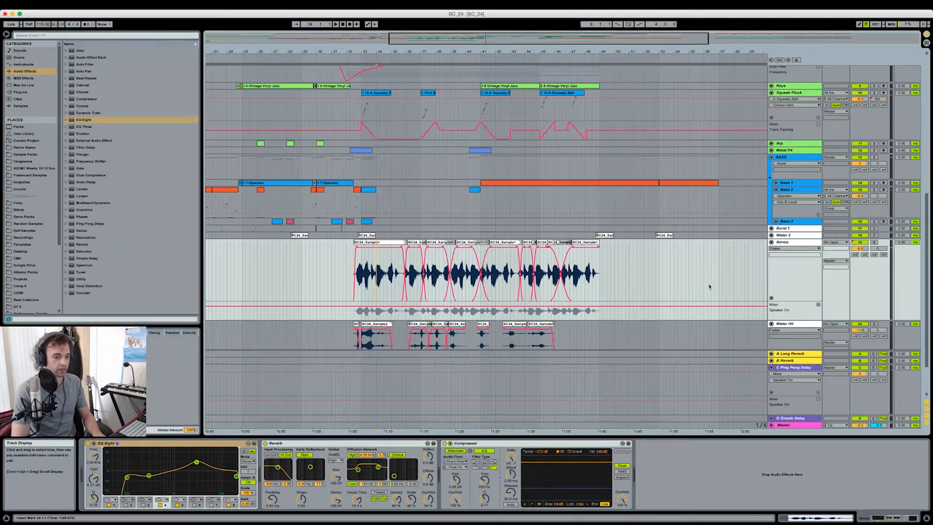
{"action": "scroll", "coordinate": [709, 287], "scroll_direction": "down", "scroll_amount": 3}
{"action": "left_click", "coordinate": [573, 285]}
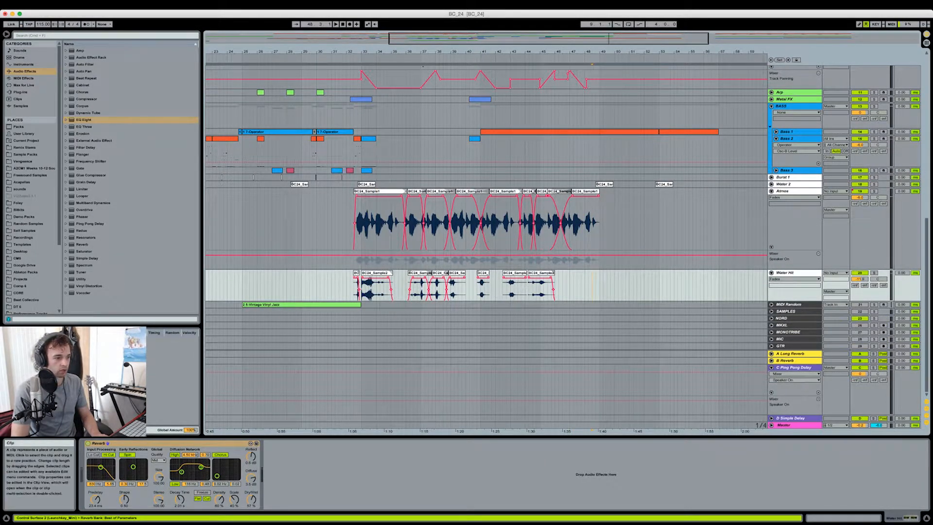
{"action": "left_click_drag", "start_coordinate": [420, 274], "coordinate": [573, 282]}
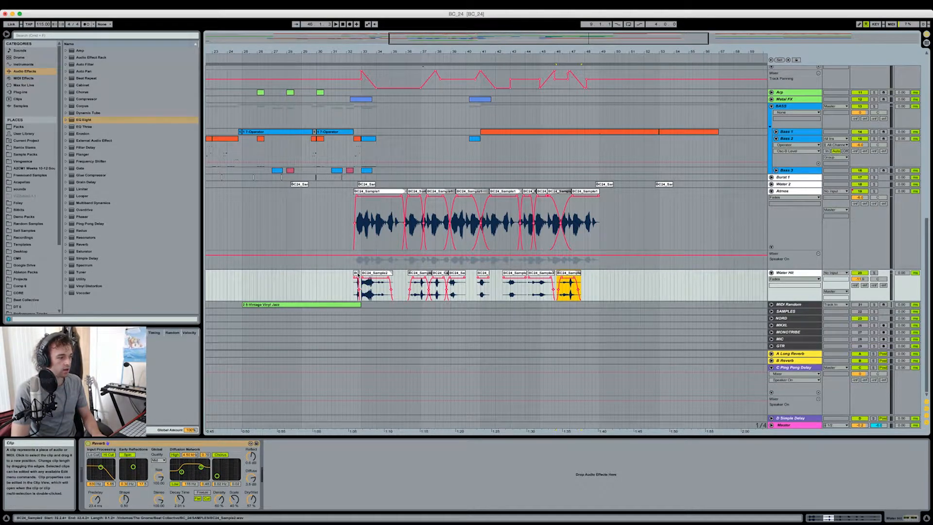
- Fold all tracks, and unfold only Keys and Metal FX
{"action": "scroll", "coordinate": [358, 275], "scroll_direction": "up", "scroll_amount": 5}
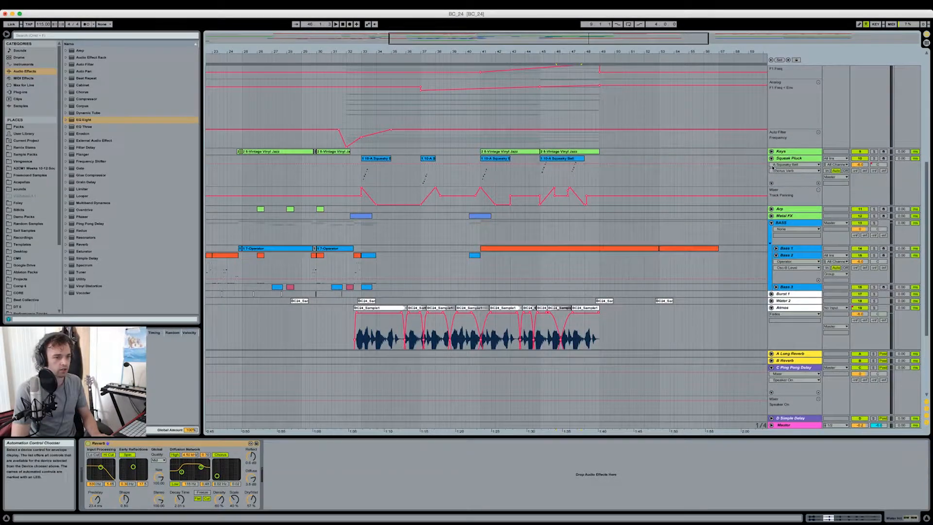
{"action": "key", "text": "alt+super+u"}
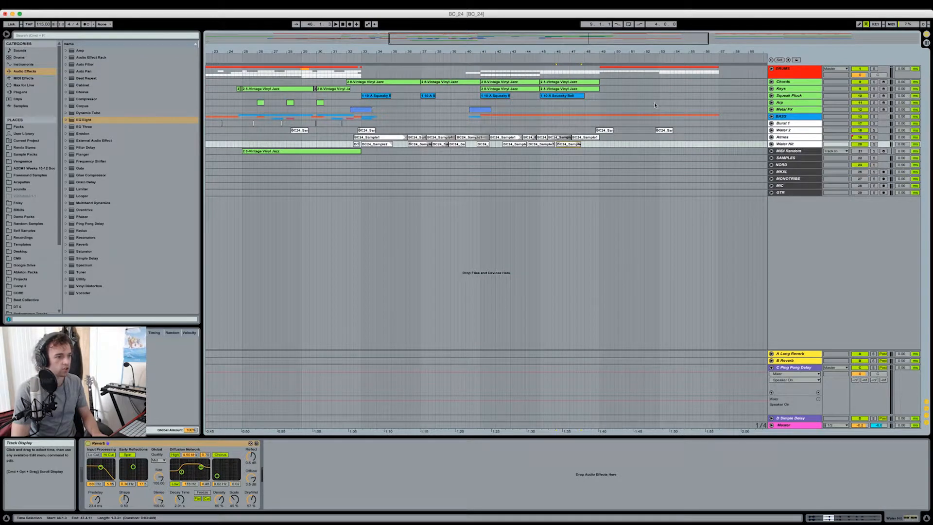
{"action": "left_click", "coordinate": [771, 88]}
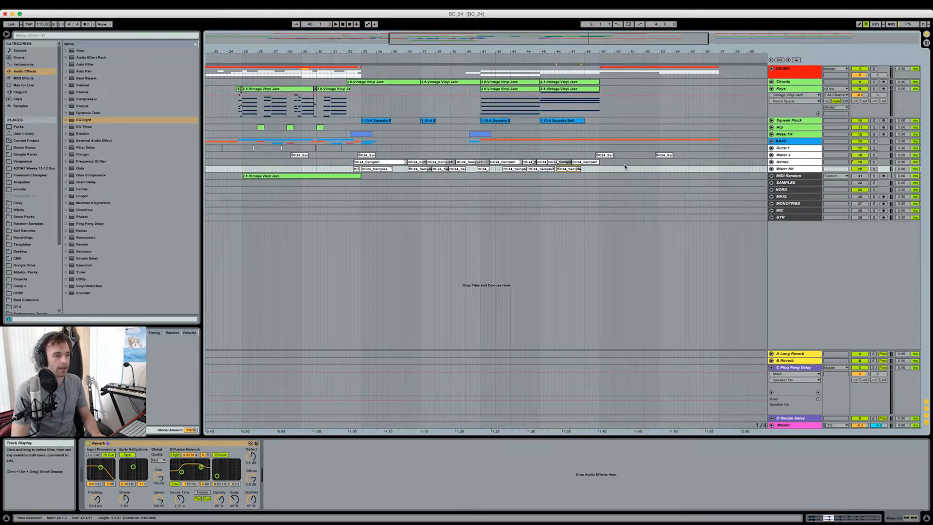
{"action": "left_click", "coordinate": [771, 134]}
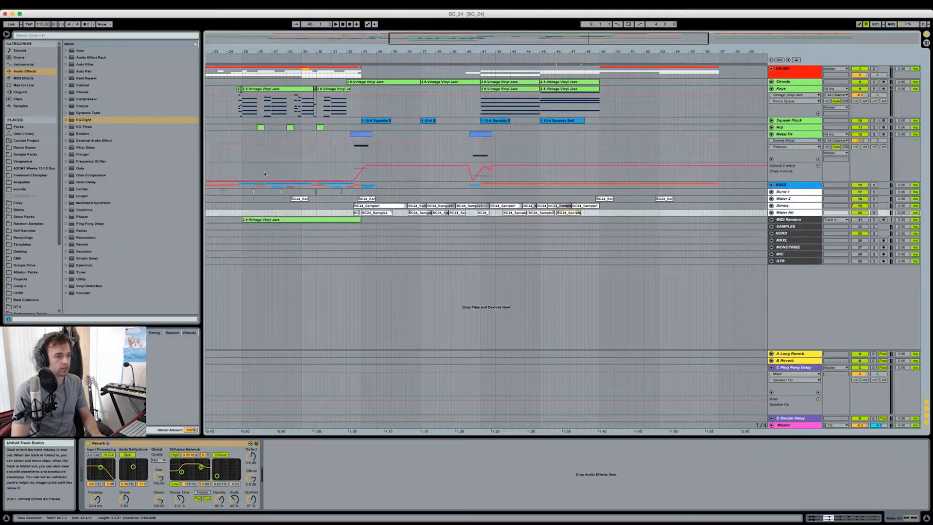
- Bring the whole arrangement into view and place the insert marker among the Keys clips
{"action": "scroll", "coordinate": [650, 117], "scroll_direction": "right", "scroll_amount": 5}
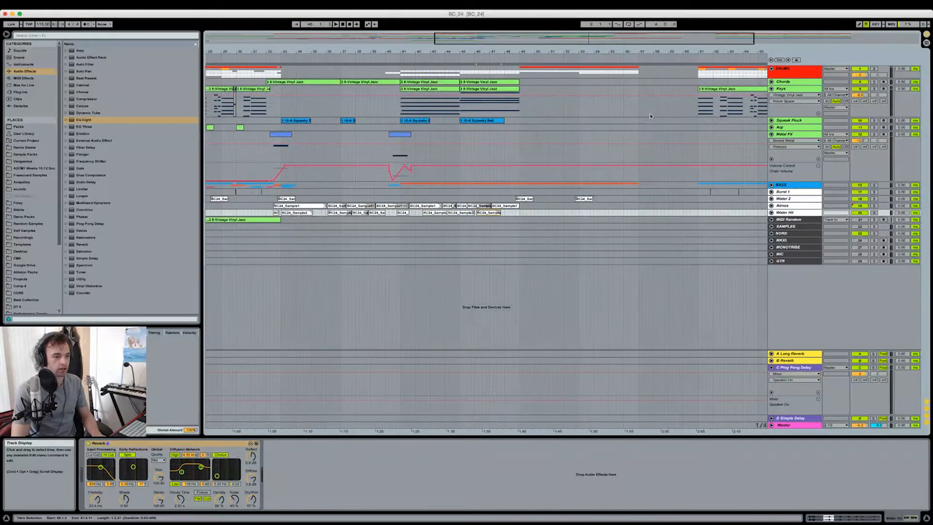
{"action": "key", "text": "minus"}
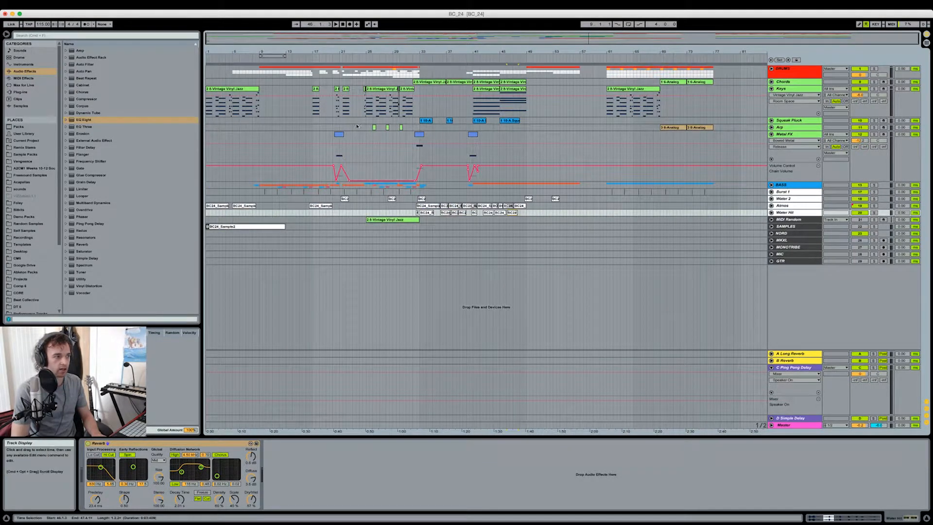
{"action": "left_click", "coordinate": [355, 93]}
{"action": "left_click", "coordinate": [410, 113]}
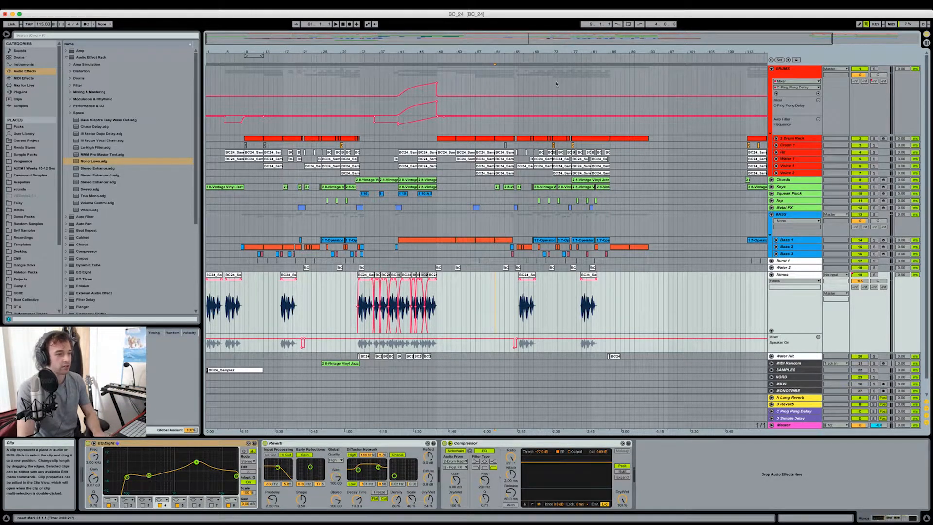
- Highlight the BASS group's parts from bar 49 onward, unfold Bass 1, and select bars 49 to about 65
{"action": "left_click_drag", "start_coordinate": [559, 51], "coordinate": [559, 63]}
{"action": "left_click_drag", "start_coordinate": [338, 232], "coordinate": [681, 227]}
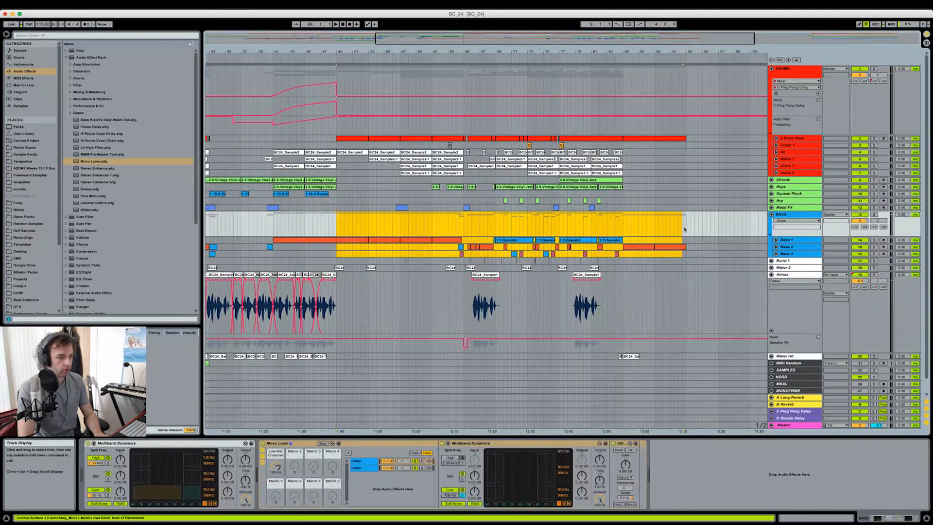
{"action": "left_click", "coordinate": [394, 247]}
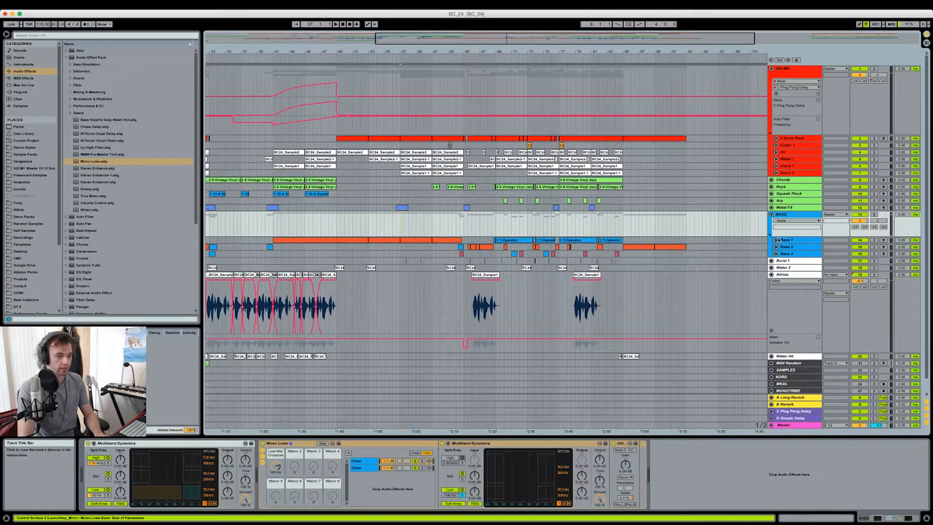
{"action": "left_click", "coordinate": [365, 235]}
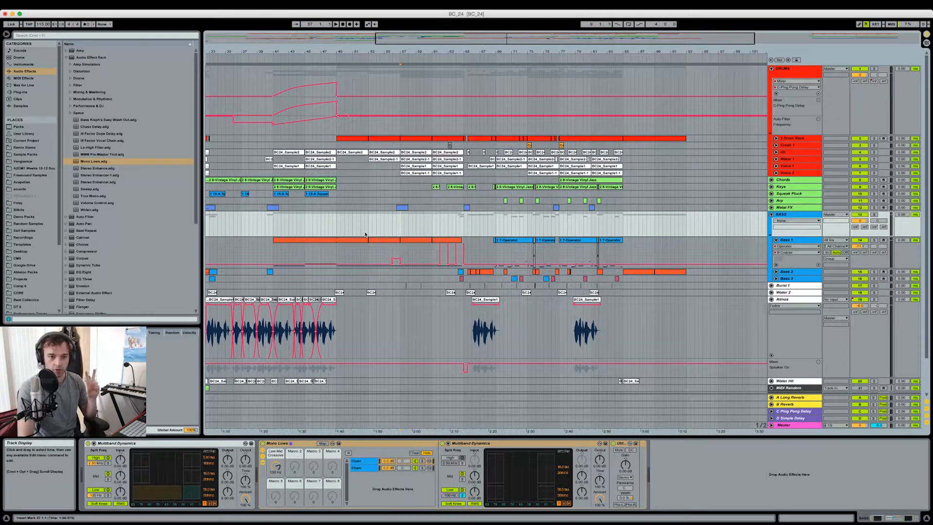
{"action": "left_click_drag", "start_coordinate": [336, 232], "coordinate": [462, 238]}
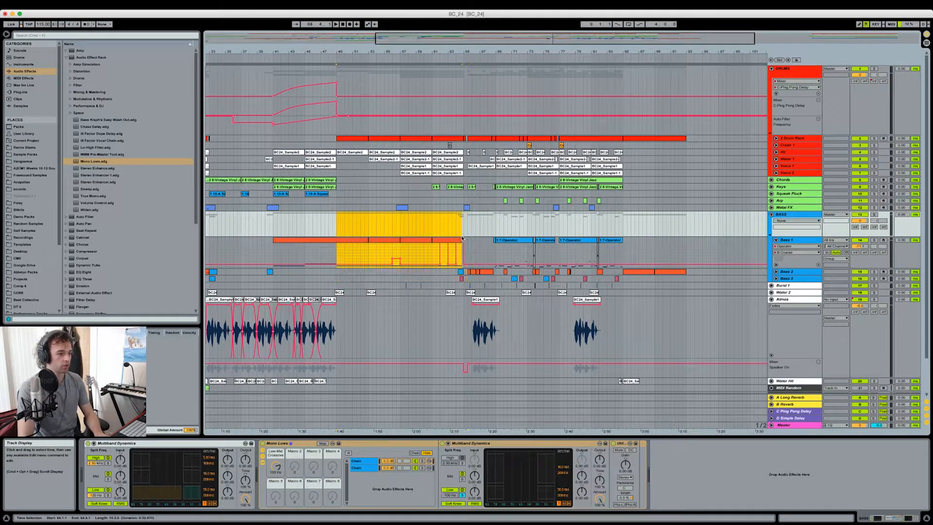
- Play the bass section from bar 55, and audition the Bass 1 clips starting at bars 53 and 61
{"action": "left_click", "coordinate": [382, 228]}
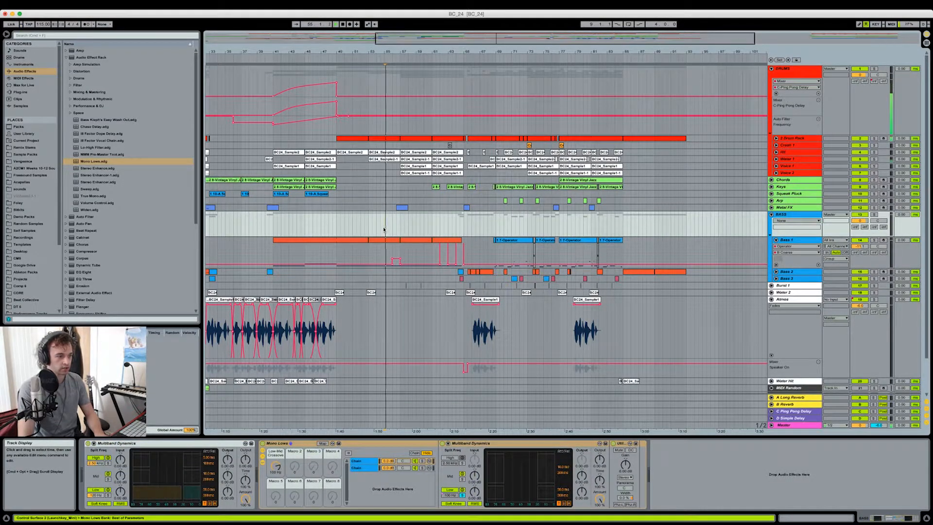
{"action": "left_click", "coordinate": [374, 241]}
{"action": "left_click", "coordinate": [374, 243]}
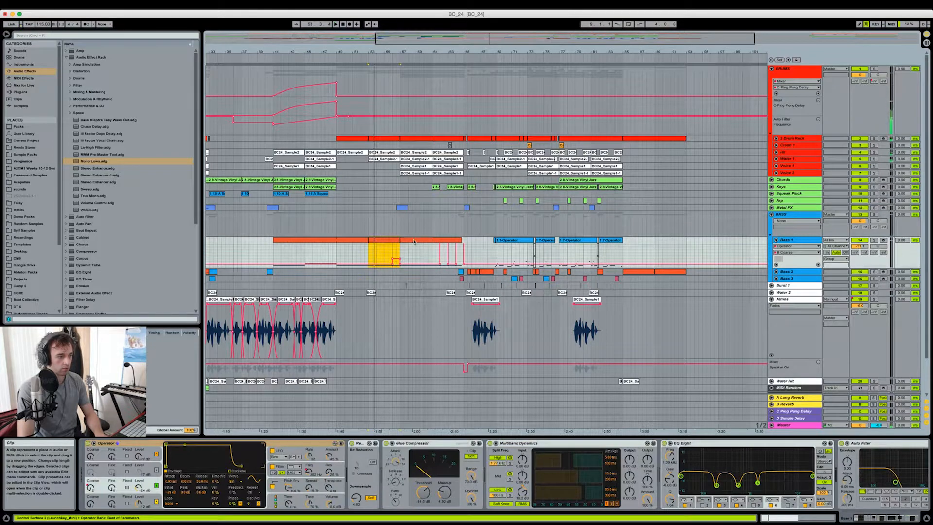
{"action": "left_click", "coordinate": [435, 243]}
{"action": "key", "text": "space"}
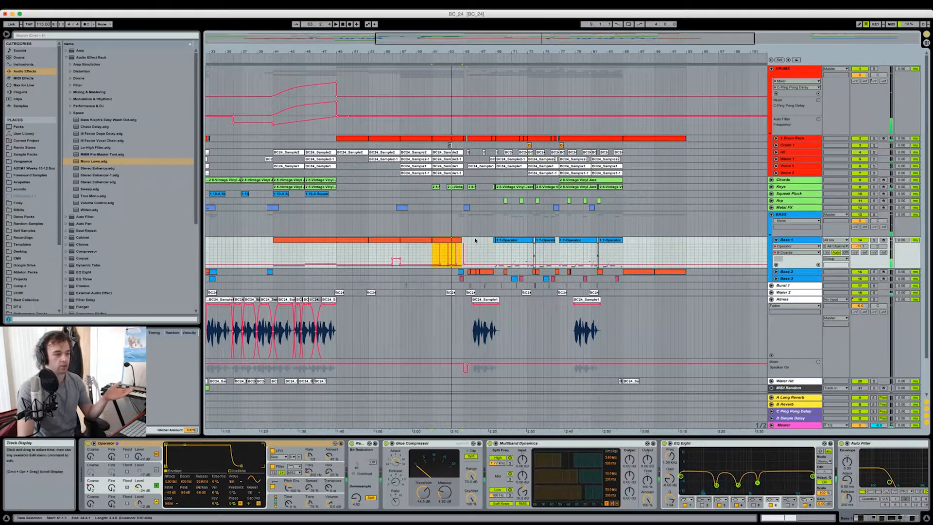
{"action": "scroll", "coordinate": [486, 222], "scroll_direction": "left", "scroll_amount": 10}
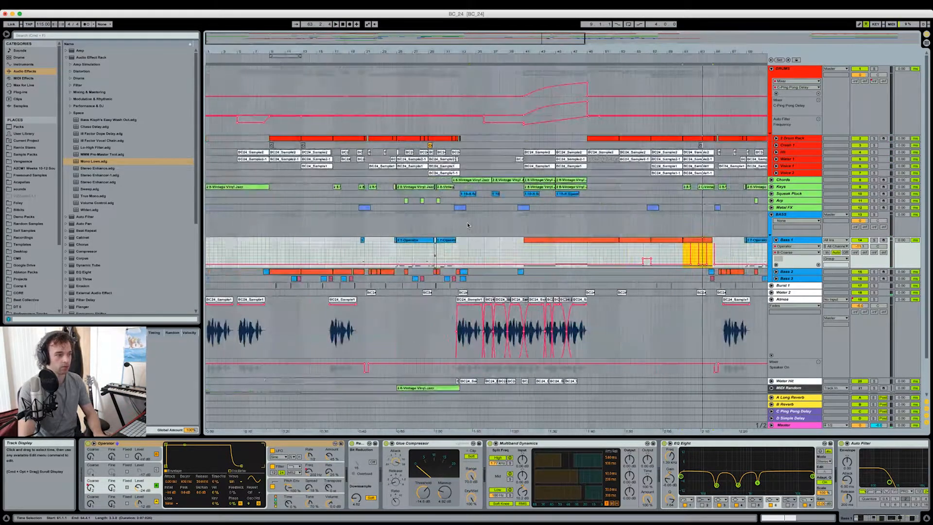
- Play the arrangement from bar 65, and skip playback ahead to about bar 76 and about bar 84
{"action": "scroll", "coordinate": [708, 241], "scroll_direction": "right", "scroll_amount": 6}
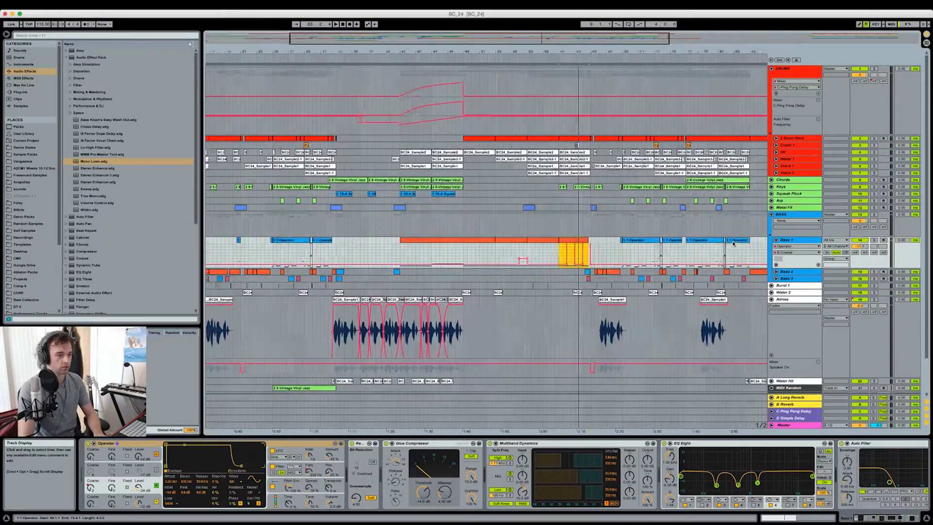
{"action": "scroll", "coordinate": [708, 242], "scroll_direction": "right", "scroll_amount": 3}
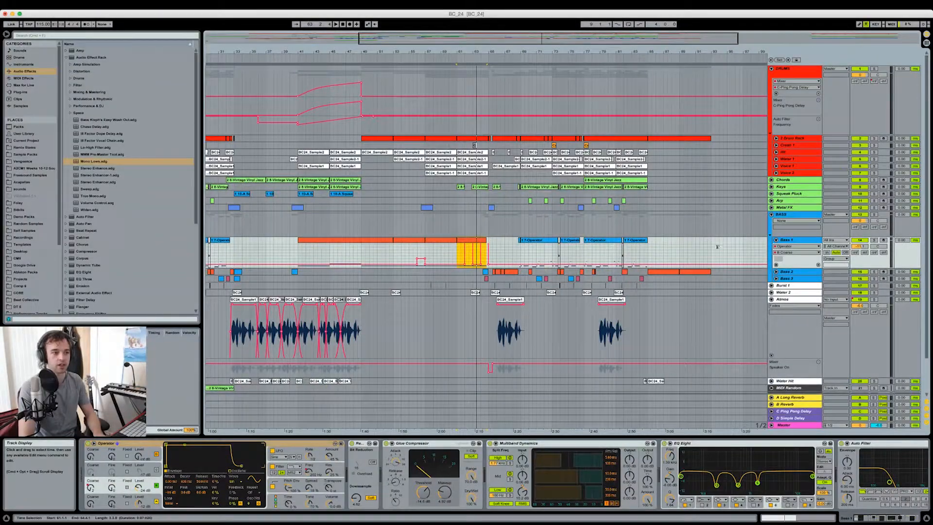
{"action": "left_click", "coordinate": [490, 227]}
{"action": "key", "text": "space"}
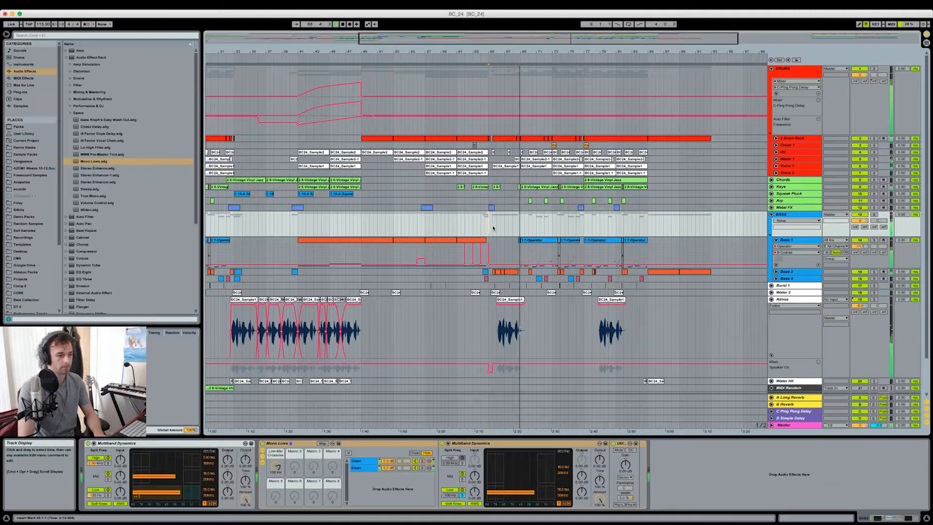
{"action": "left_click", "coordinate": [578, 58]}
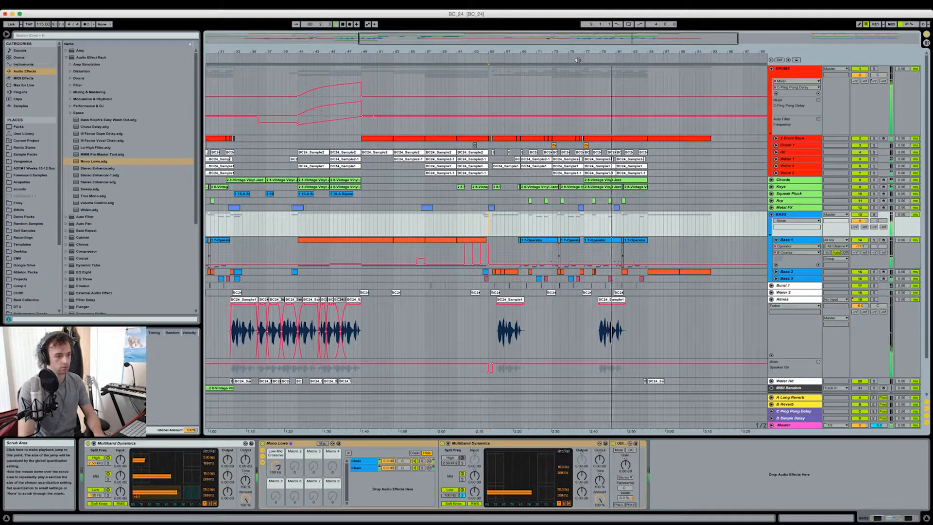
{"action": "left_click", "coordinate": [640, 57]}
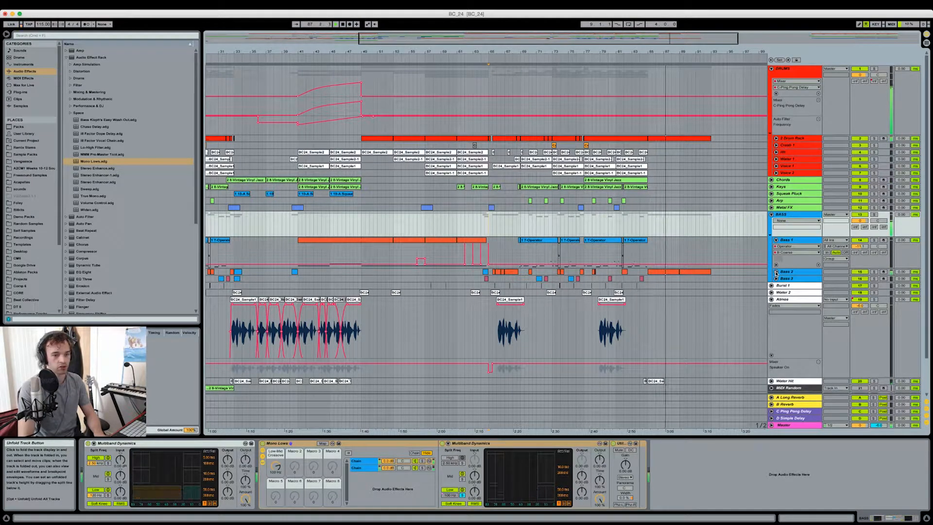
- Unfold the Drum Rack track, examine the notes of its last clip, and return to the device view
{"action": "left_click", "coordinate": [776, 138]}
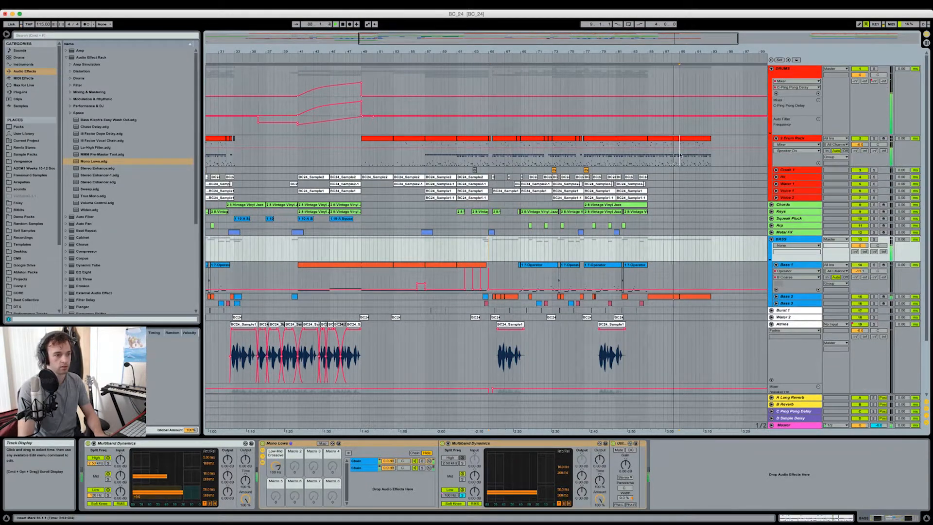
{"action": "double_click", "coordinate": [694, 151]}
{"action": "left_click", "coordinate": [227, 367]}
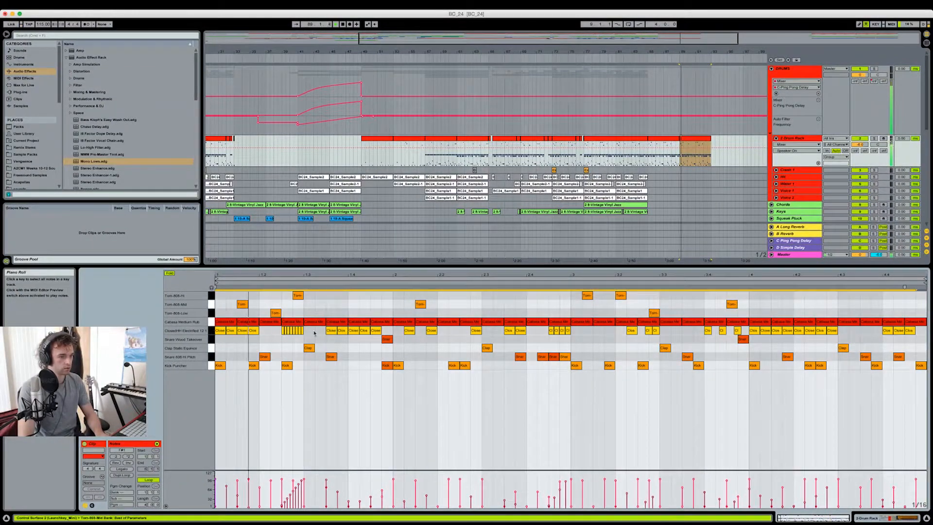
{"action": "key", "text": "shift+Tab"}
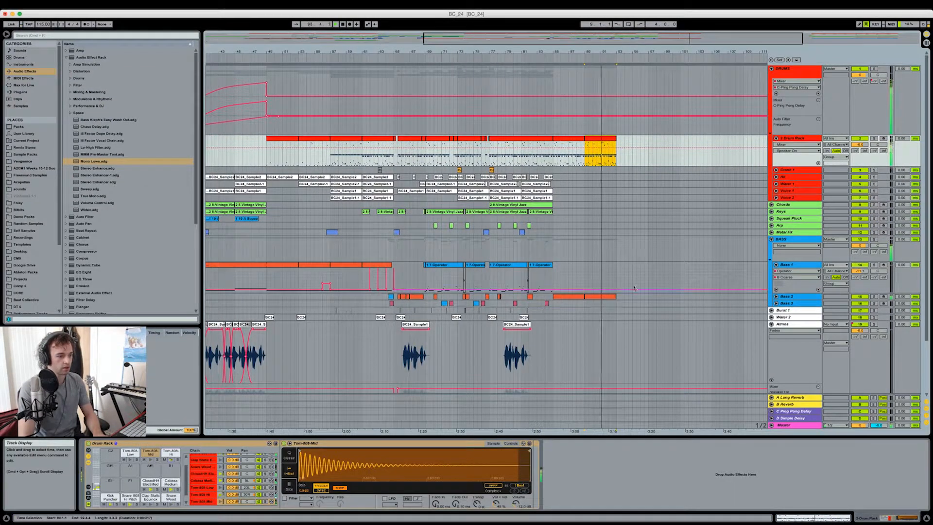
- Shorten the last Drum Rack clip by about one bar, and fold all the tracks
{"action": "left_click_drag", "start_coordinate": [616, 137], "coordinate": [609, 143]}
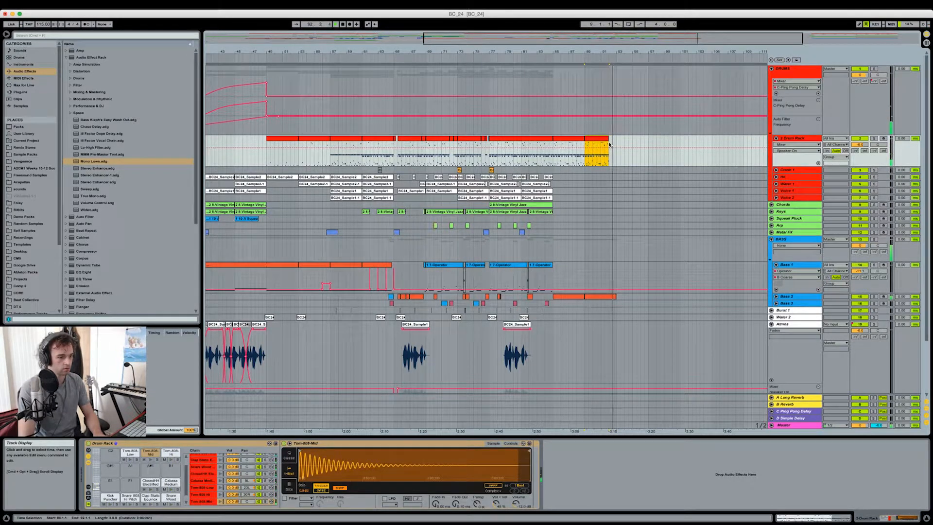
{"action": "left_click", "coordinate": [776, 138]}
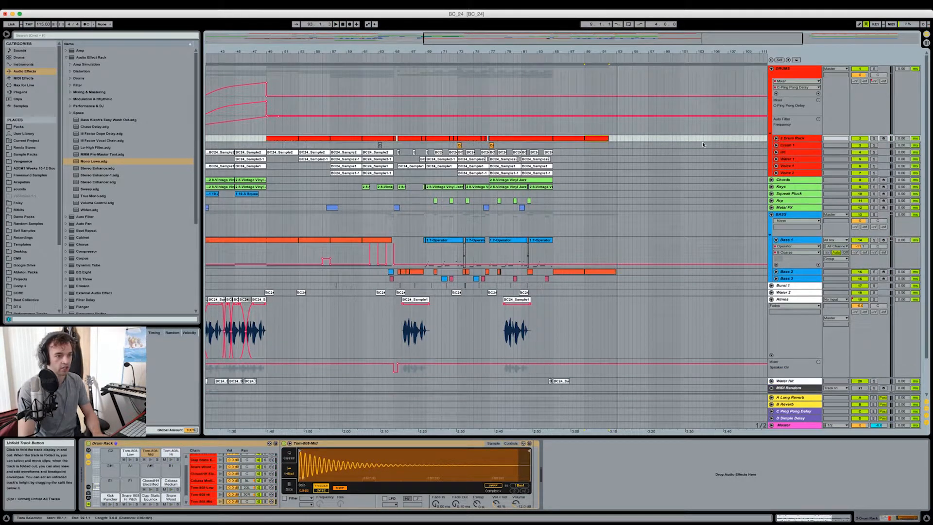
{"action": "left_click", "coordinate": [770, 299], "text": "alt"}
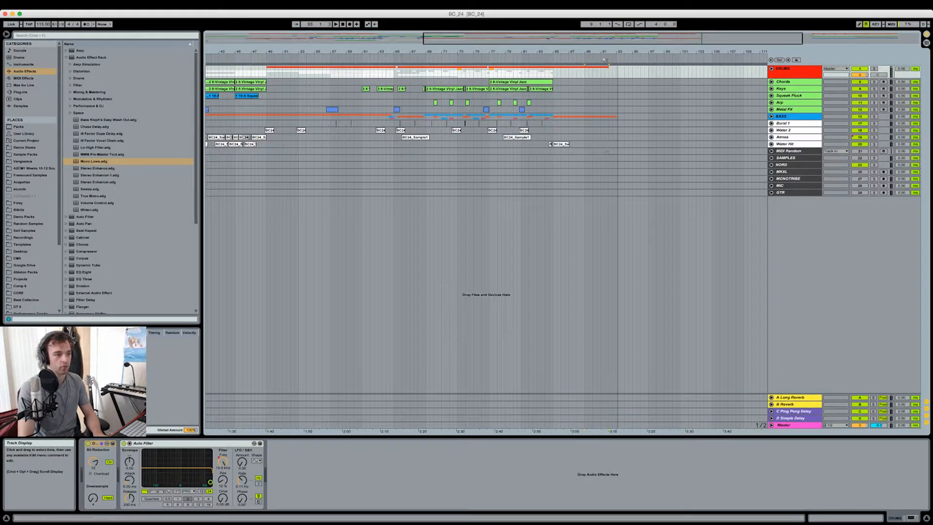
- Bring the whole arrangement into view, and reveal the DRUMS, SYNTHS, BASS and FX bus tracks
{"action": "left_click_drag", "start_coordinate": [604, 59], "coordinate": [608, 47]}
{"action": "left_click", "coordinate": [557, 103]}
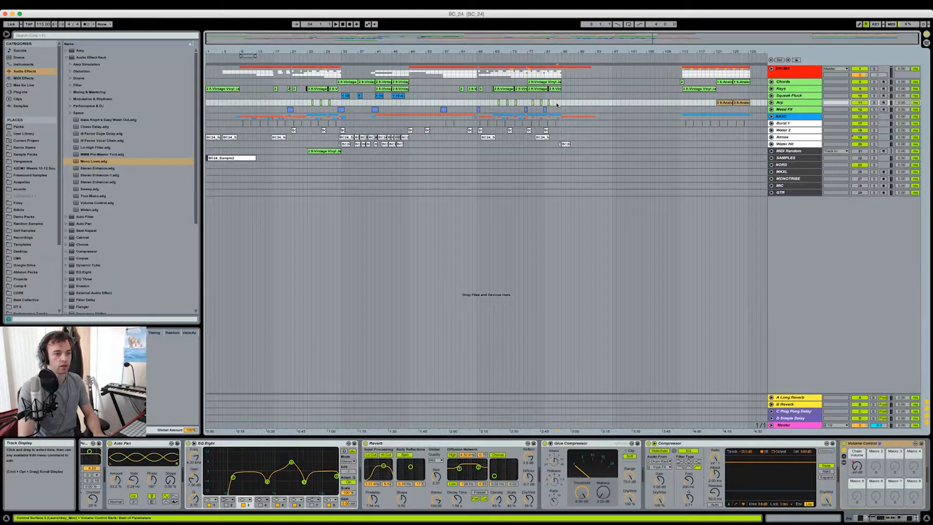
{"action": "key", "text": "super+alt+u"}
{"action": "left_click", "coordinate": [209, 178]}
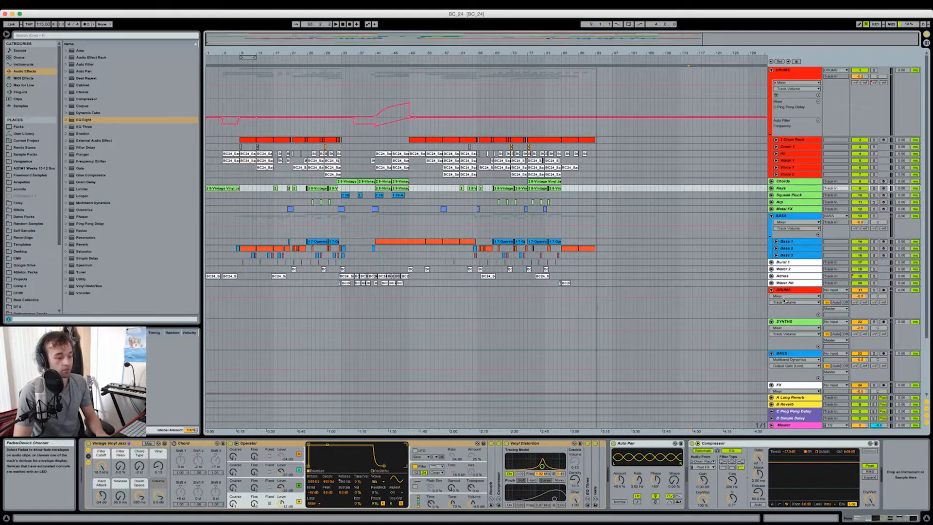
- Play from about bar 76 while inspecting the effect chains of the DRUMS, SYNTHS, BASS and FX bus tracks
{"action": "left_click", "coordinate": [526, 60]}
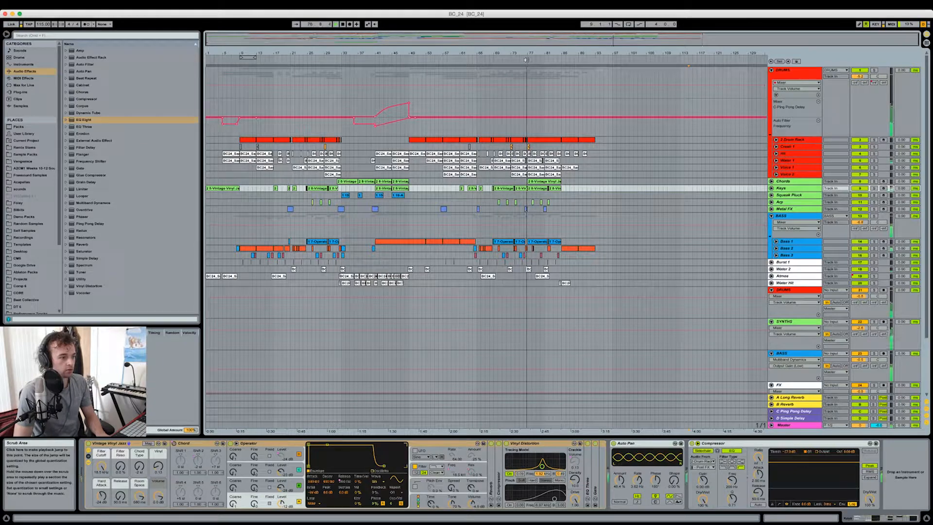
{"action": "left_click", "coordinate": [792, 291]}
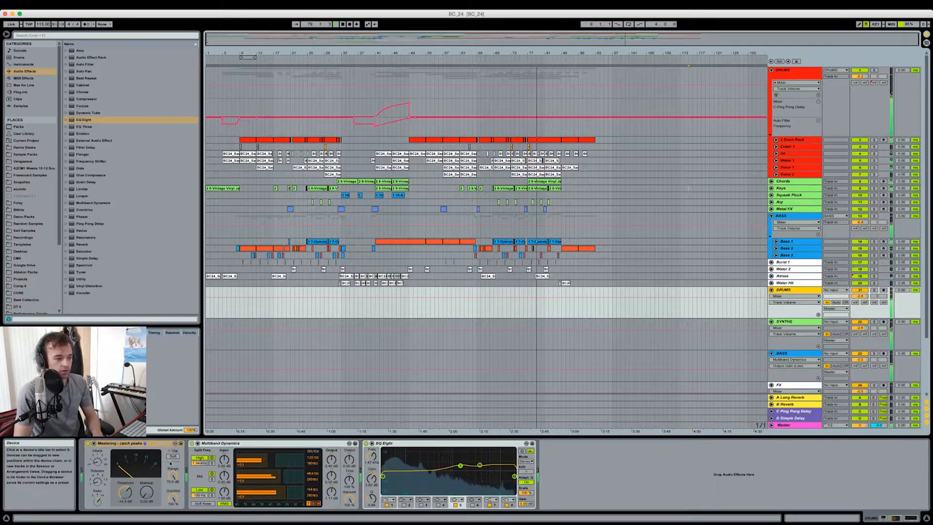
{"action": "left_click", "coordinate": [790, 320]}
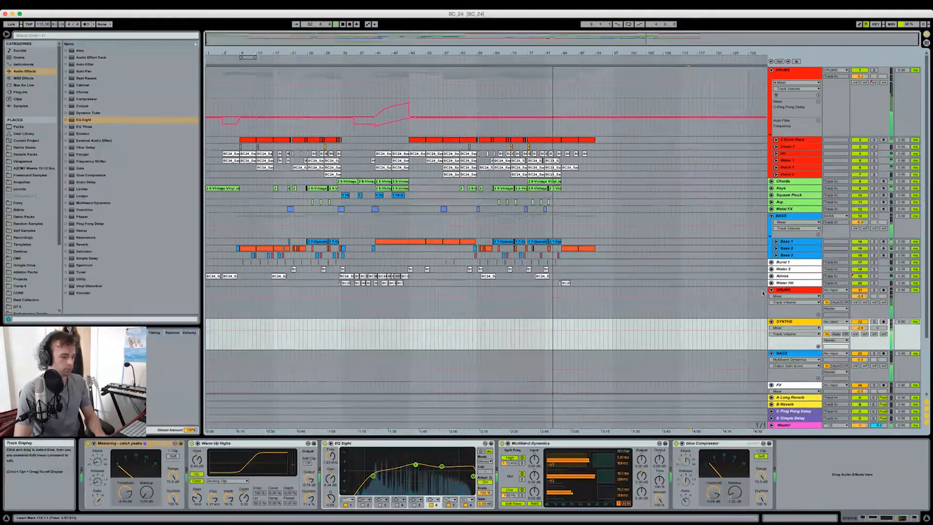
{"action": "scroll", "coordinate": [762, 293], "scroll_direction": "down", "scroll_amount": 2}
{"action": "scroll", "coordinate": [762, 292], "scroll_direction": "down", "scroll_amount": 1}
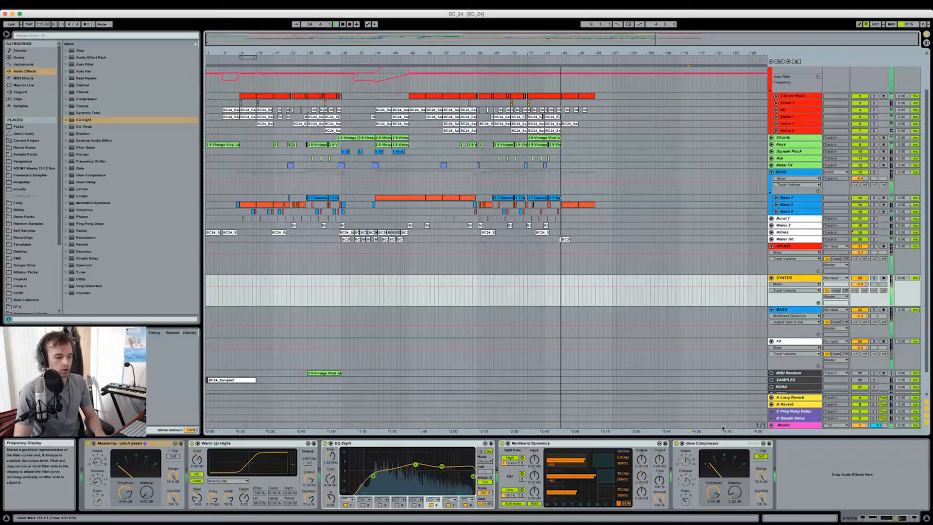
{"action": "left_click", "coordinate": [798, 310]}
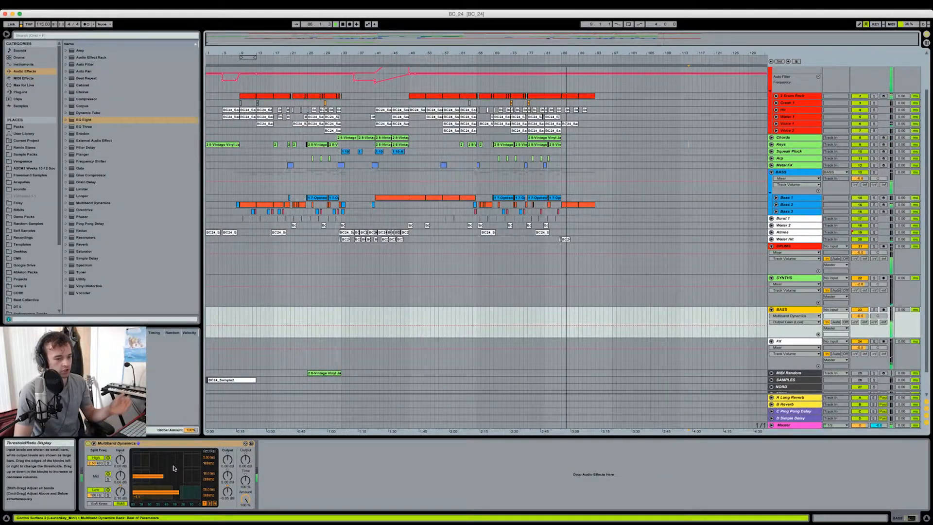
{"action": "left_click", "coordinate": [787, 342]}
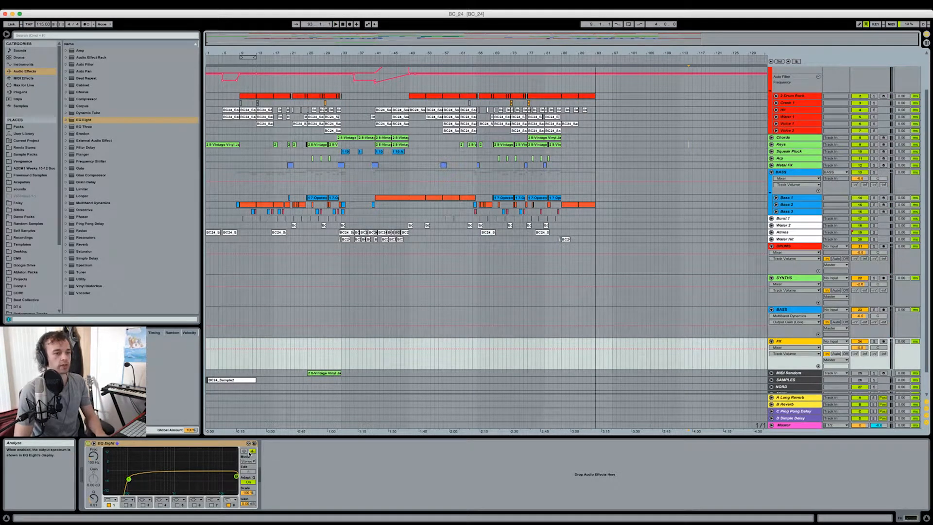
{"action": "scroll", "coordinate": [262, 415], "scroll_direction": "up", "scroll_amount": 3}
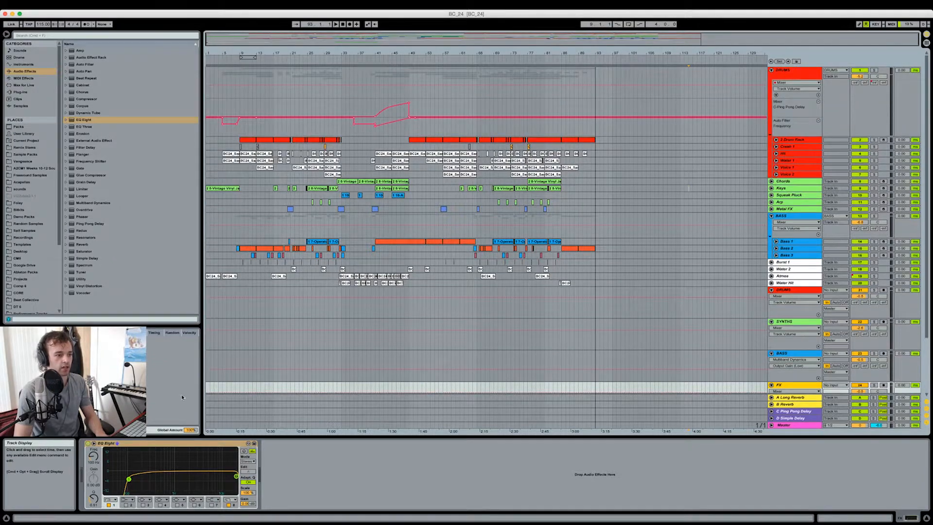
- Switch to the mastering template set, collapse the Submaster's compressors, EQ Eight and Multiband Dynamics, and close the enlarged Spectrum display
{"action": "left_click", "coordinate": [401, 315]}
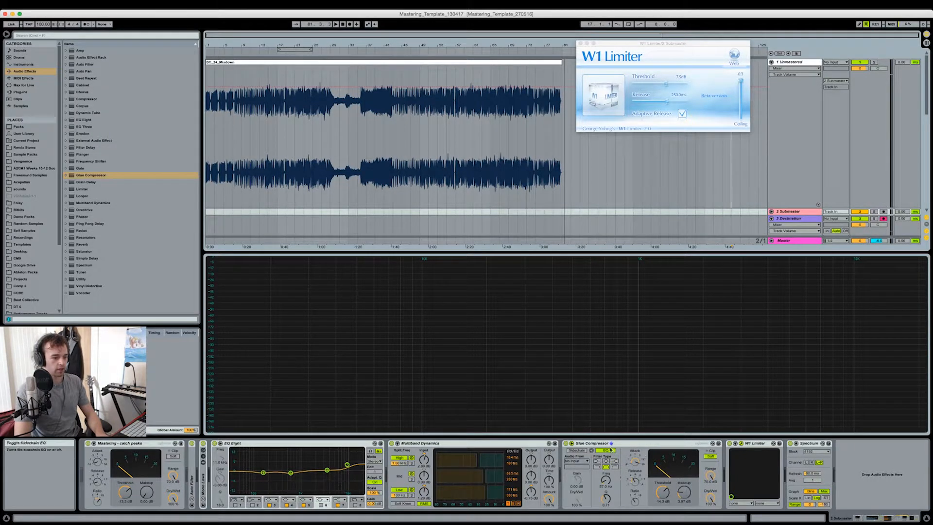
{"action": "double_click", "coordinate": [631, 443]}
{"action": "double_click", "coordinate": [486, 442]}
{"action": "double_click", "coordinate": [344, 443]}
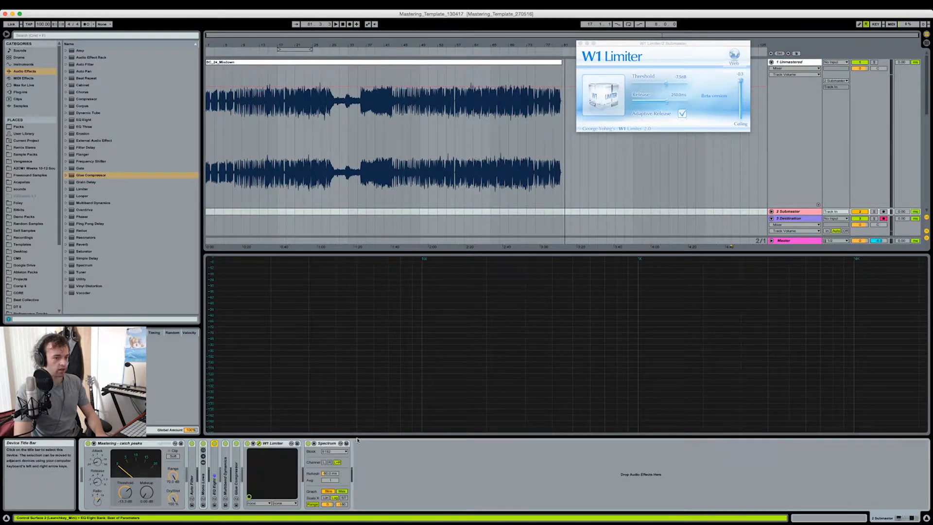
{"action": "double_click", "coordinate": [149, 443]}
{"action": "double_click", "coordinate": [348, 346]}
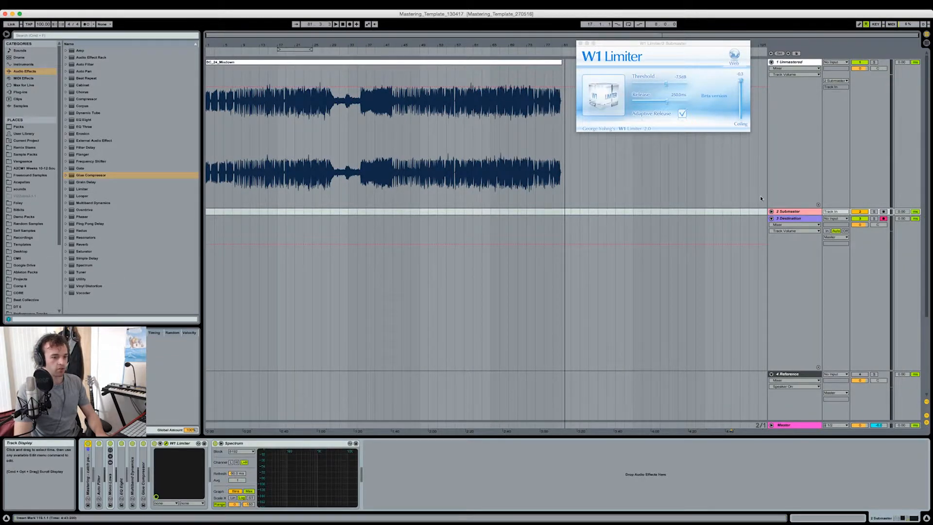
- Go through the Submaster, Destination, Reference and Master tracks, and place the insert marker in the Destination lane at bar 121
{"action": "left_click", "coordinate": [801, 212]}
{"action": "left_click", "coordinate": [799, 219]}
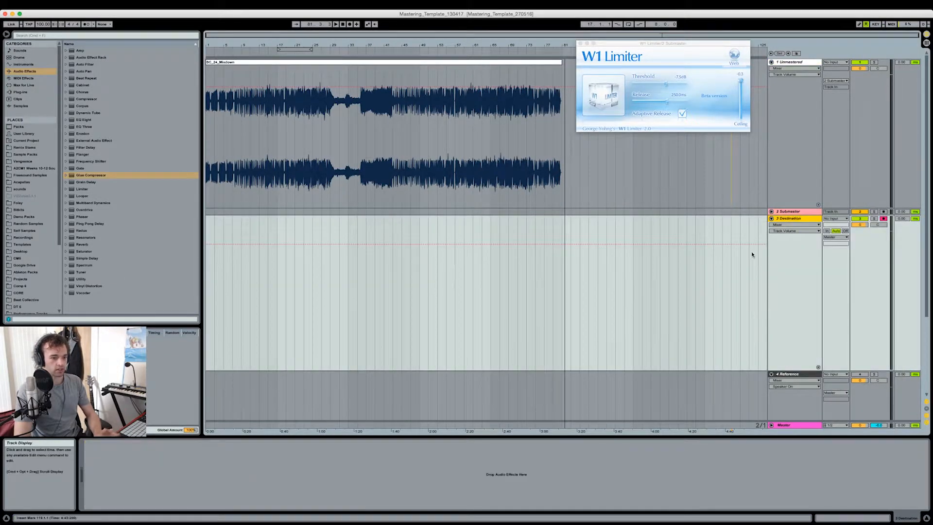
{"action": "left_click", "coordinate": [795, 375]}
{"action": "left_click", "coordinate": [732, 396]}
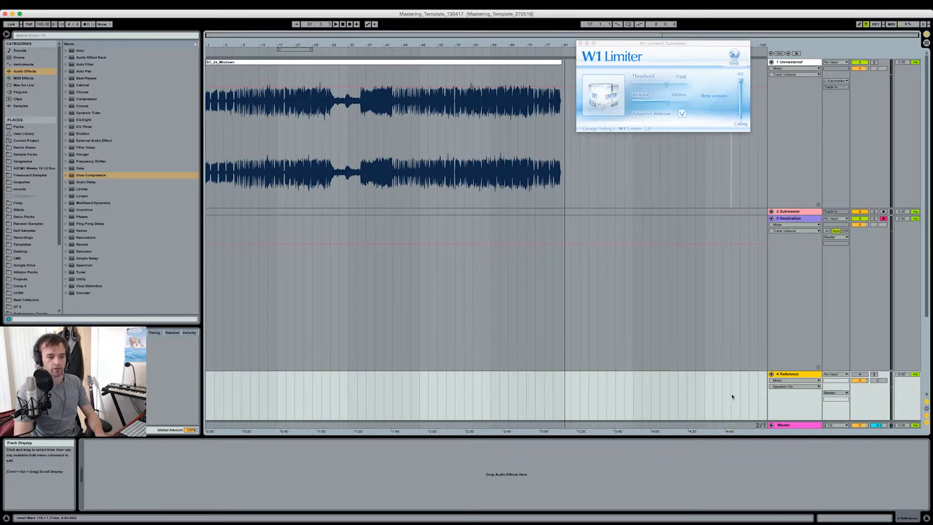
{"action": "left_click", "coordinate": [800, 424]}
{"action": "left_click", "coordinate": [654, 246]}
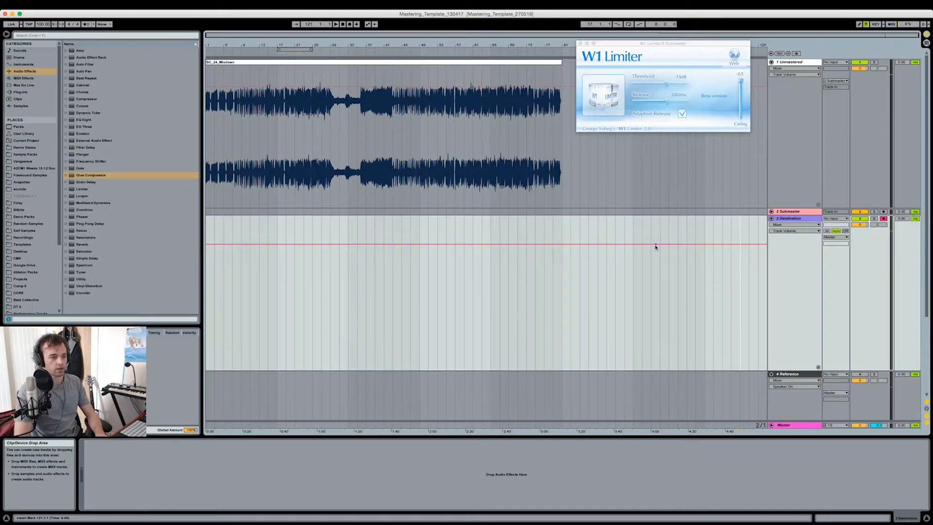
- Expand the Submaster's Mastering - catch peaks compressor, and inspect its Auto Filter and Mono Lows devices before collapsing those two
{"action": "left_click", "coordinate": [800, 214]}
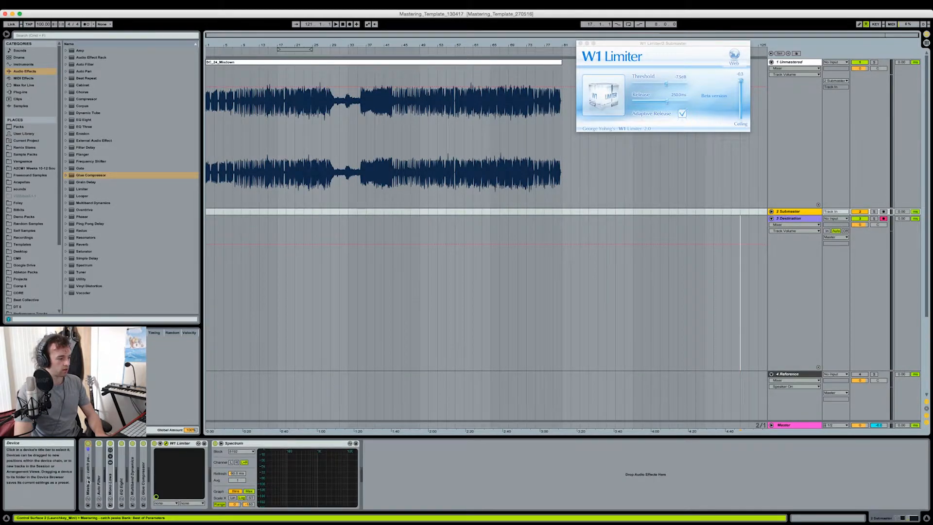
{"action": "double_click", "coordinate": [87, 481]}
{"action": "double_click", "coordinate": [192, 466]}
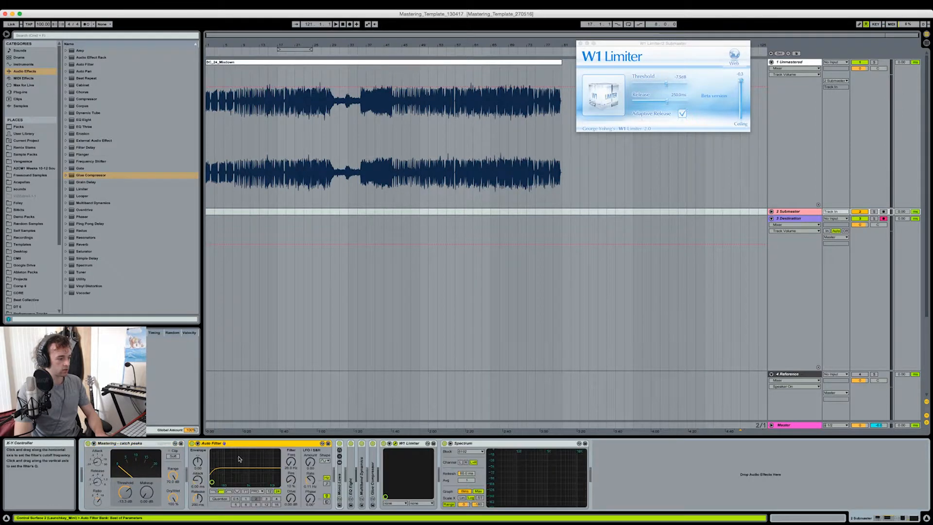
{"action": "double_click", "coordinate": [339, 473]}
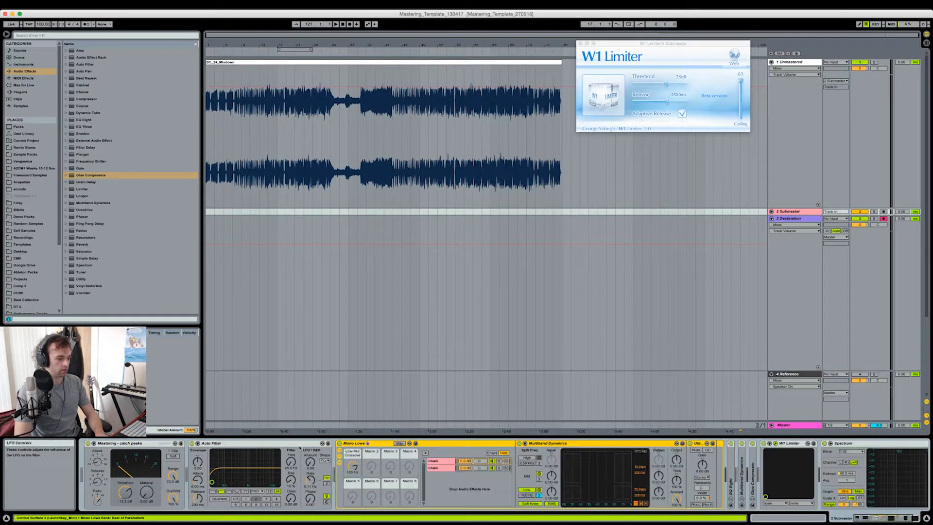
{"action": "double_click", "coordinate": [283, 443]}
{"action": "left_click", "coordinate": [223, 443]}
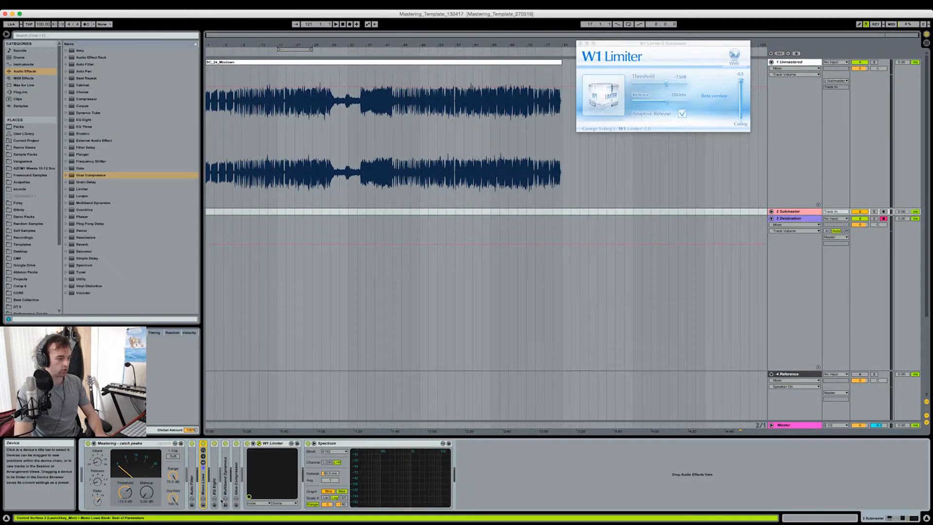
- Inspect the Submaster's EQ Eight, Multiband Dynamics and Glue Compressor one at a time, collapsing each after viewing
{"action": "double_click", "coordinate": [215, 494]}
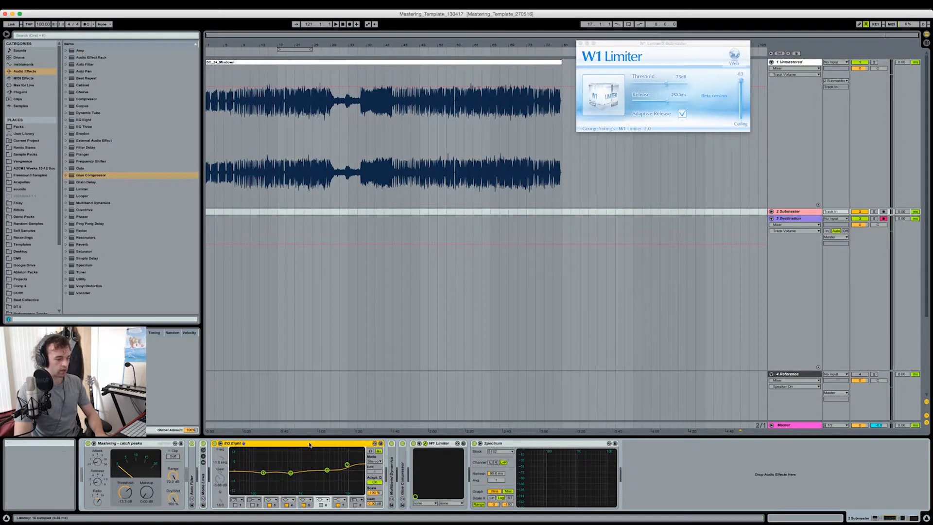
{"action": "double_click", "coordinate": [274, 444]}
{"action": "double_click", "coordinate": [227, 473]}
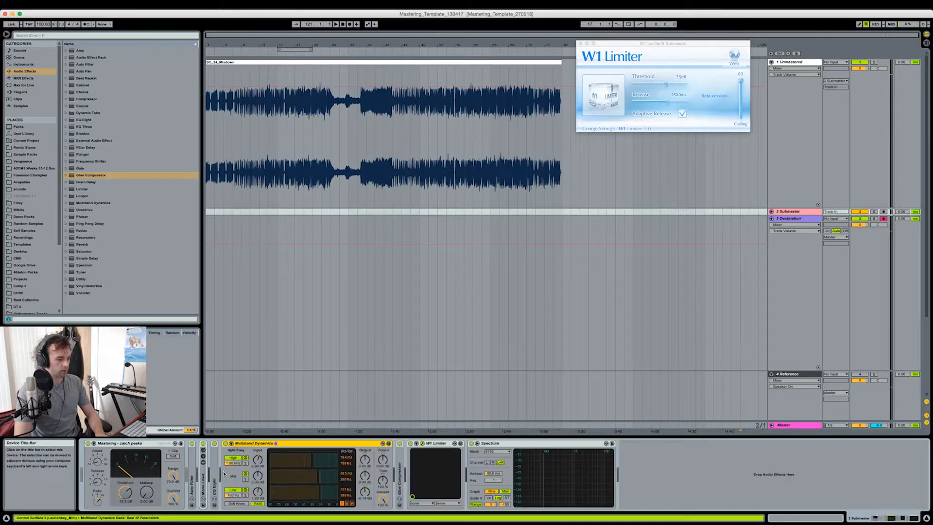
{"action": "double_click", "coordinate": [304, 442]}
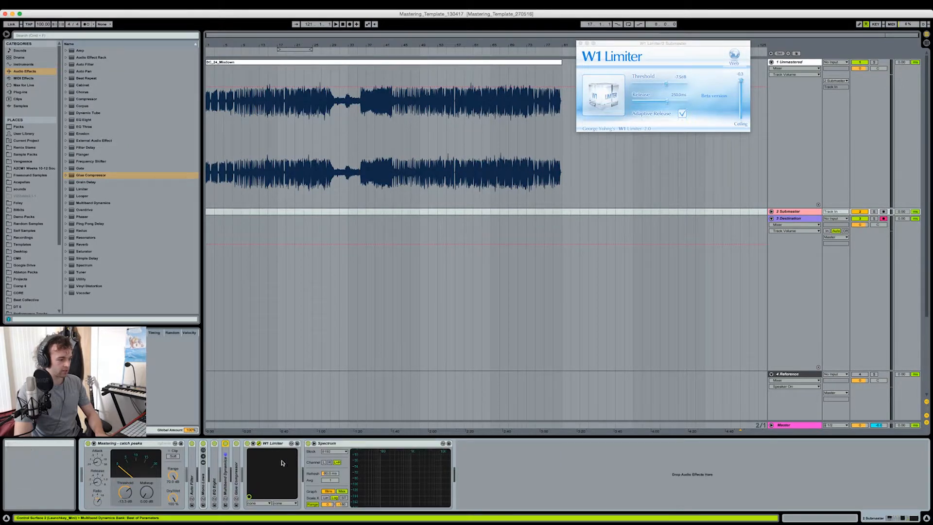
{"action": "double_click", "coordinate": [239, 478]}
{"action": "double_click", "coordinate": [251, 443]}
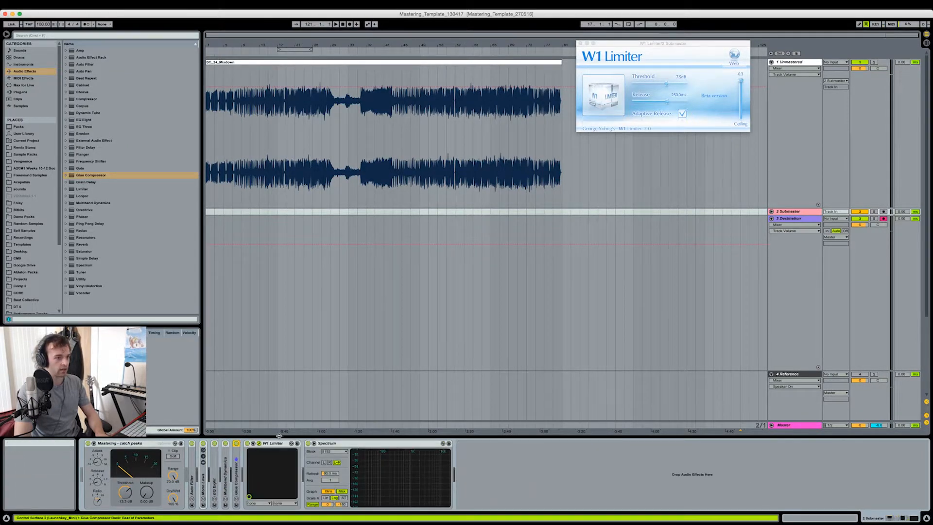
- Close the W1 Limiter plug-in window, and check the Session View mixer before returning to the Arrangement View
{"action": "left_click_drag", "start_coordinate": [673, 48], "coordinate": [551, 103]}
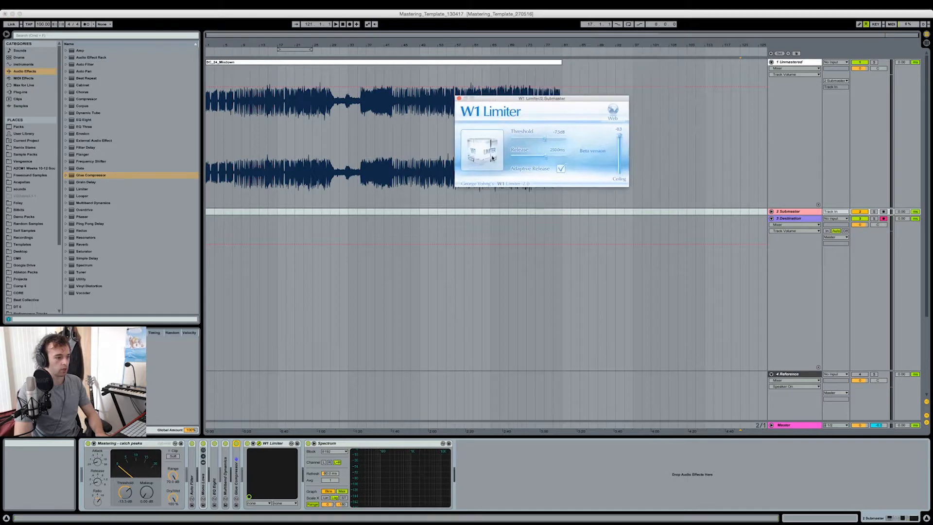
{"action": "left_click", "coordinate": [458, 99]}
{"action": "key", "text": "Tab"}
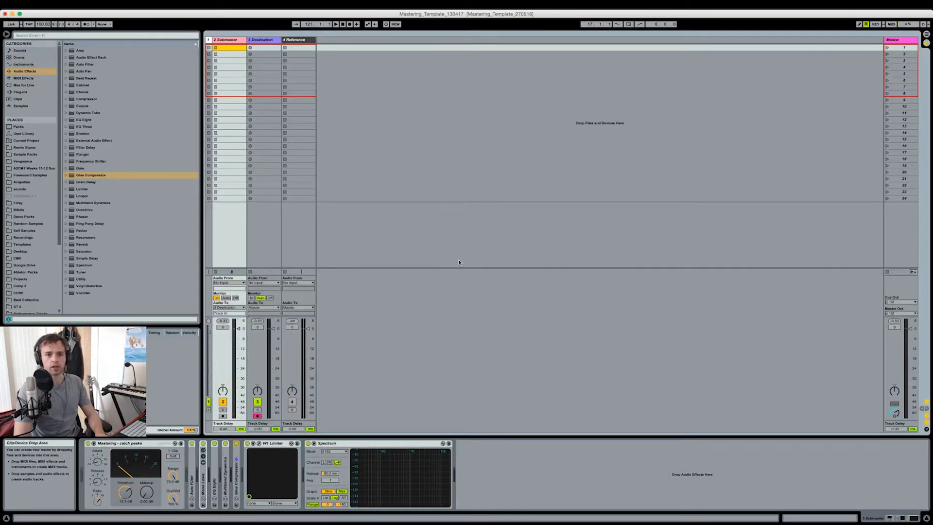
{"action": "key", "text": "Tab"}
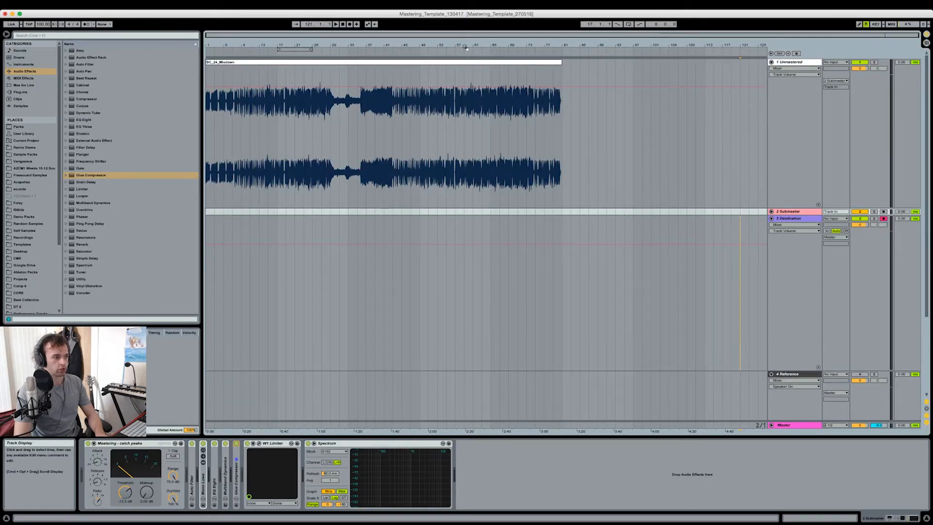
- Play the unmastered mixdown from about bar 65 through the Submaster chain, and look over the Session View mixer again
{"action": "left_click", "coordinate": [492, 52]}
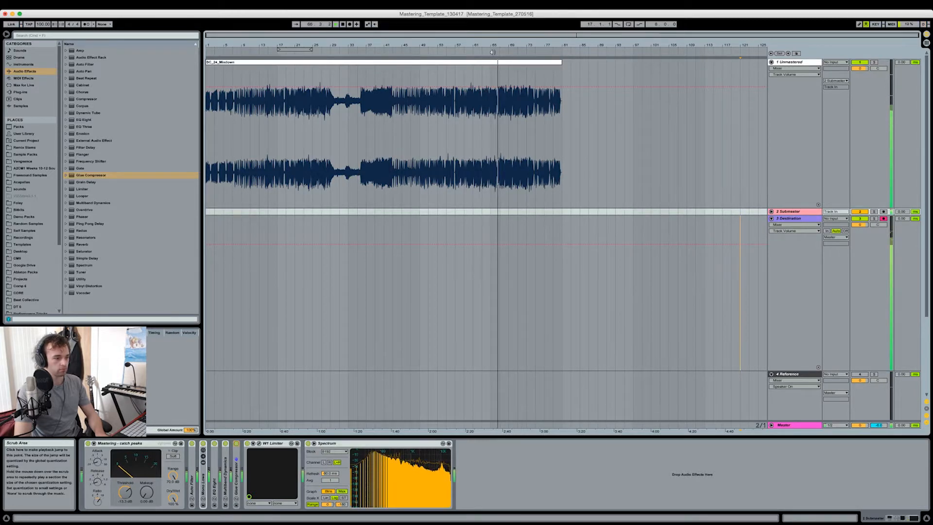
{"action": "key", "text": "Tab"}
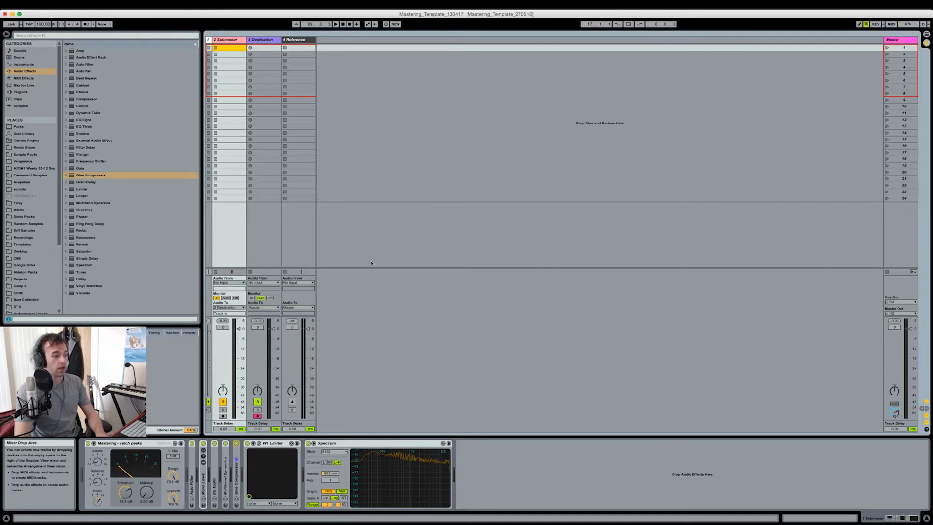
{"action": "key", "text": "Tab"}
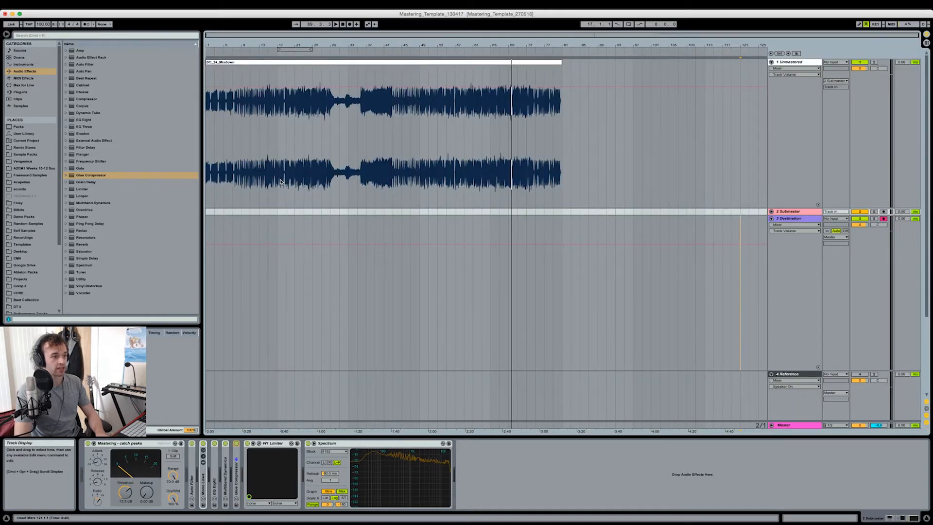